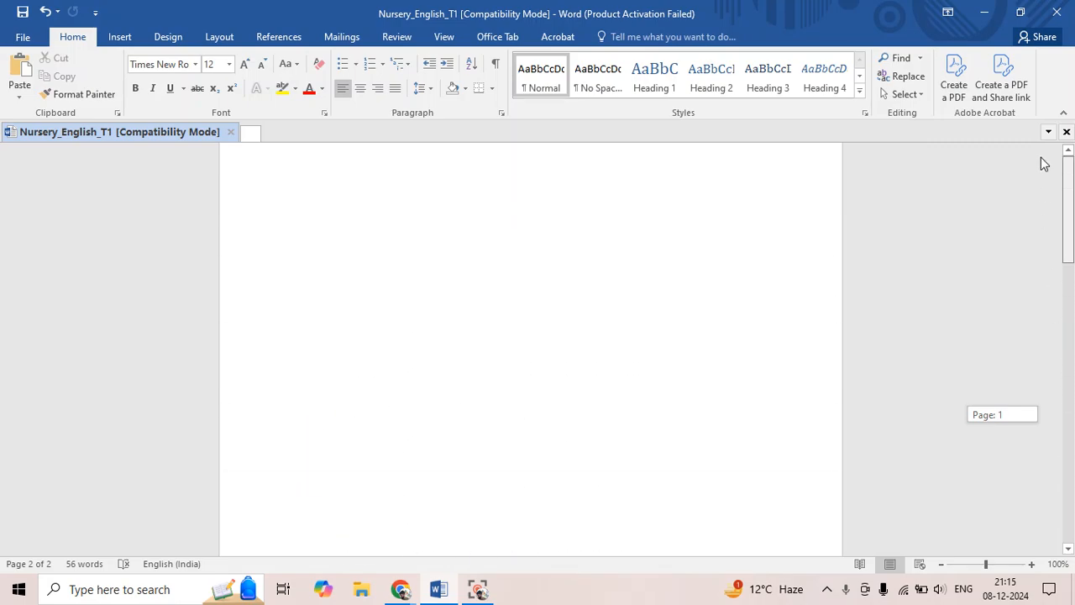
Insert a blank line above "alphabets from A-O?" at the start of the second page's text
left_click_drag(1073, 190, 1054, 357)
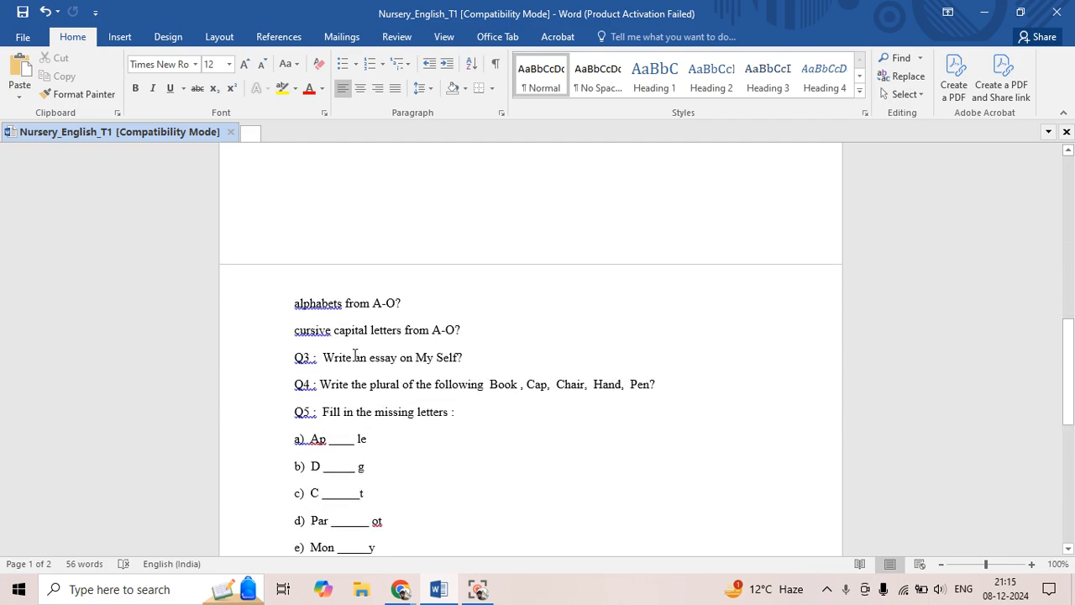
left_click(292, 304)
key("Return")
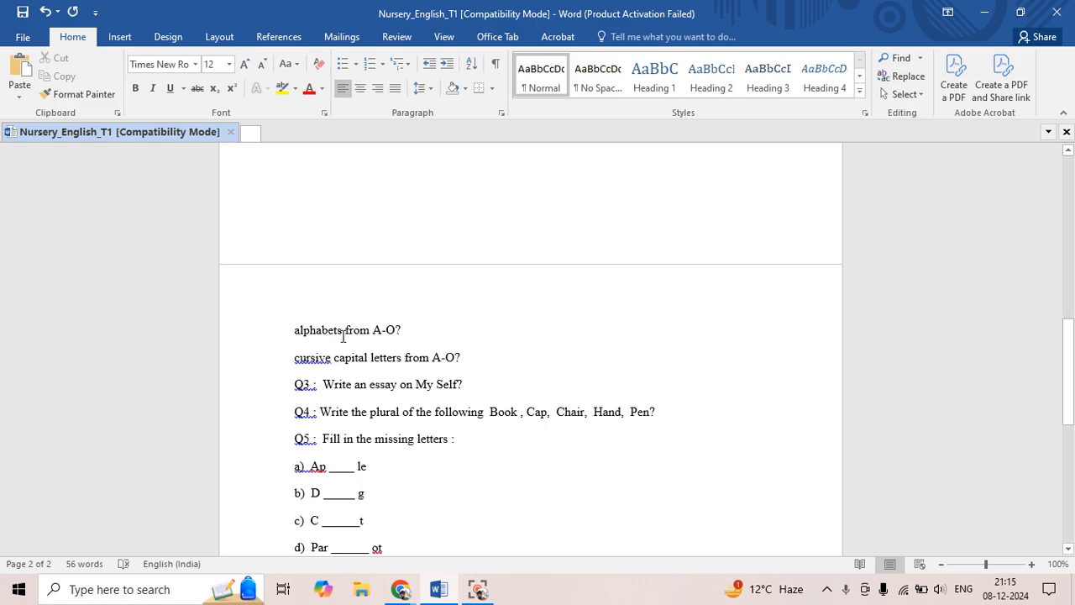
Insert an Automatic Table 2 table of contents at the start of the blank first page
left_click_drag(1068, 370, 1049, 159)
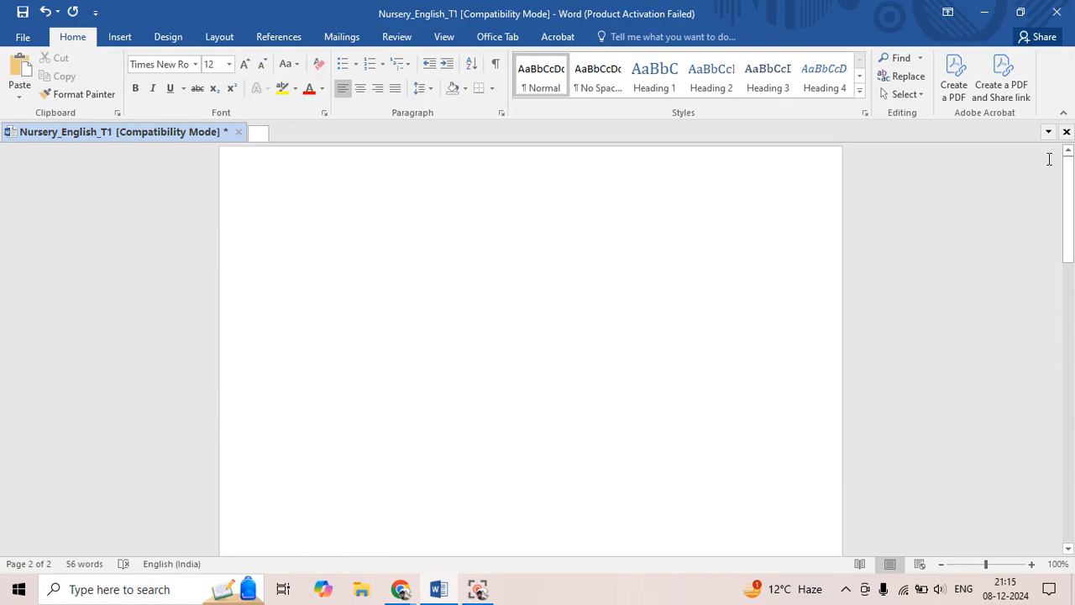
left_click(339, 243)
left_click(275, 37)
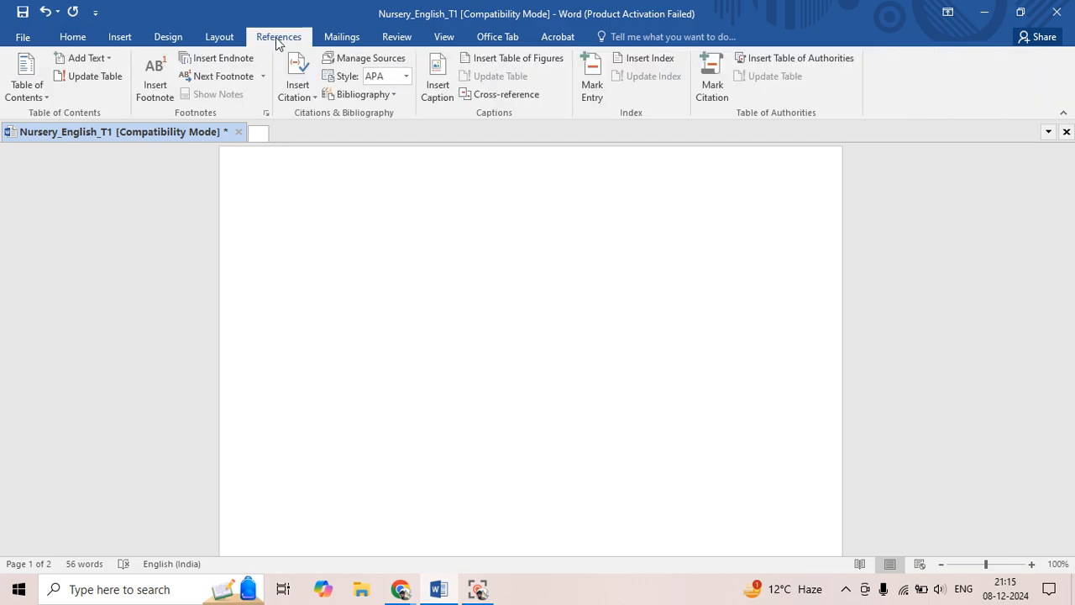
left_click(46, 95)
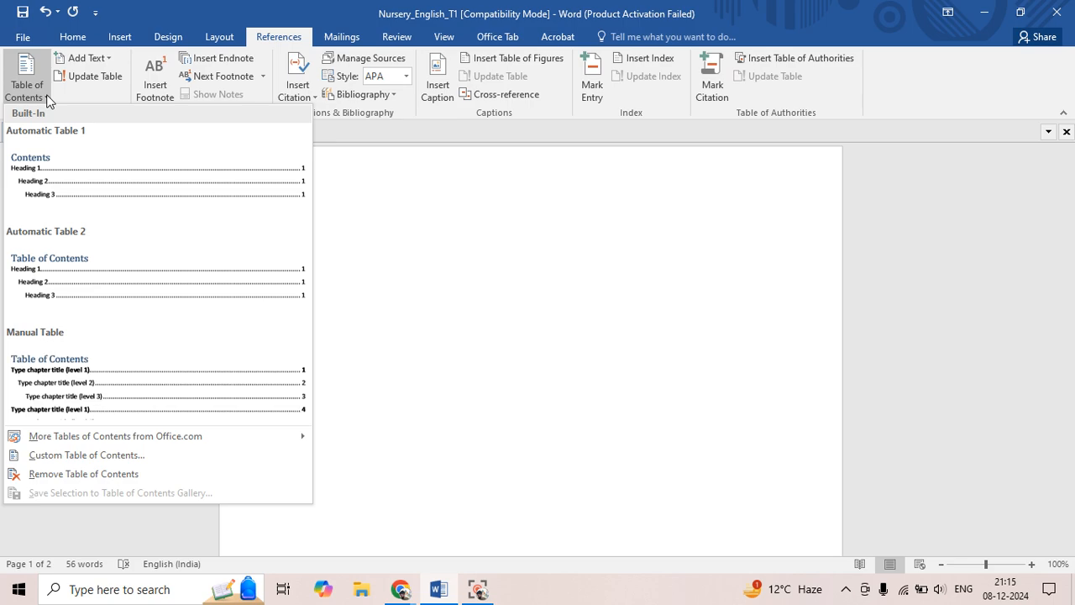
left_click(90, 274)
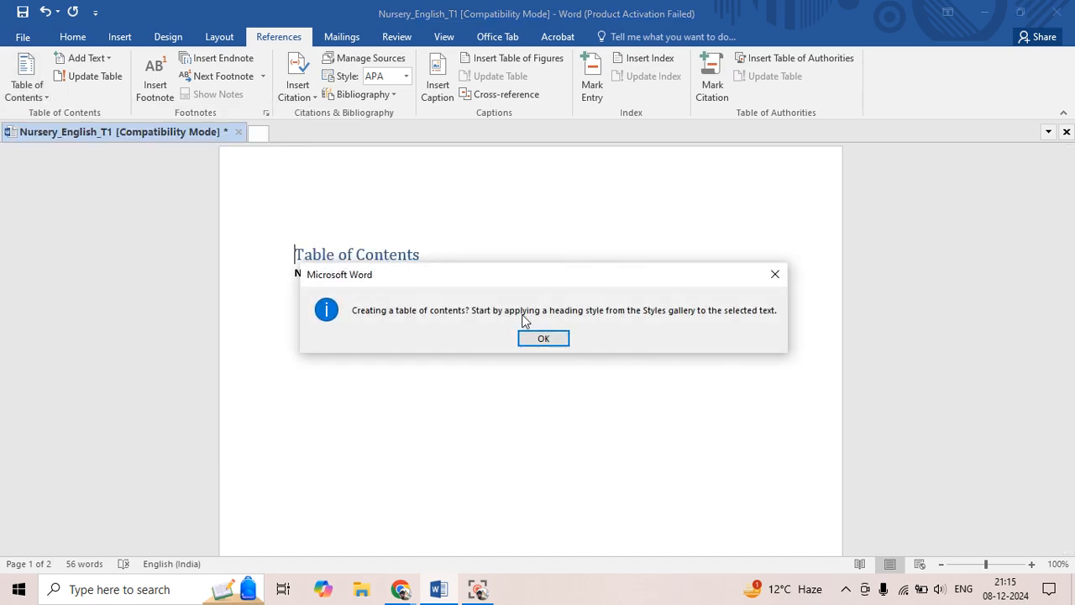
left_click(542, 339)
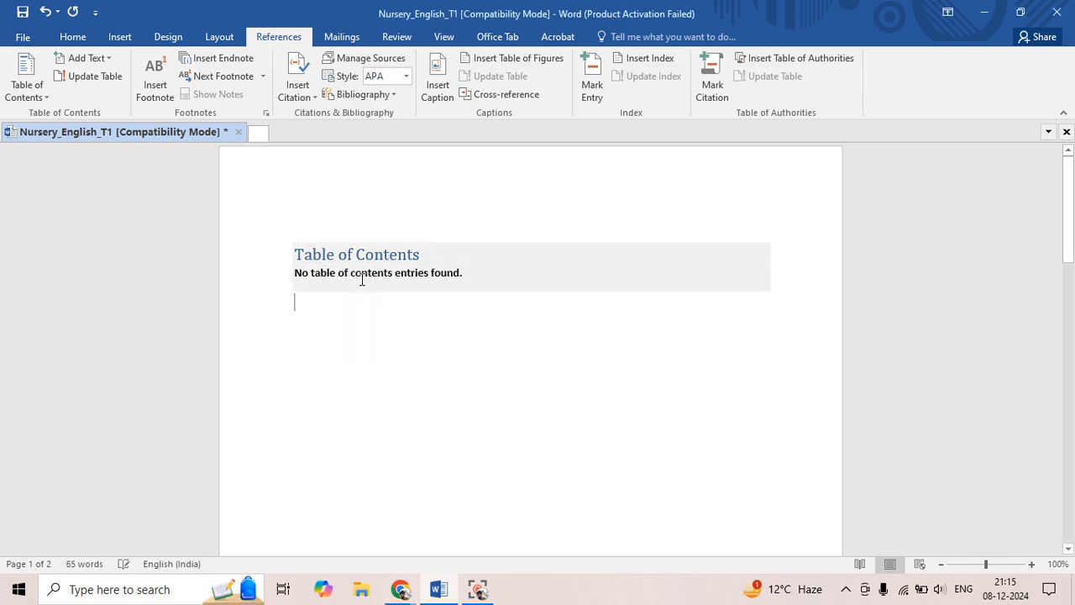
left_click(328, 274)
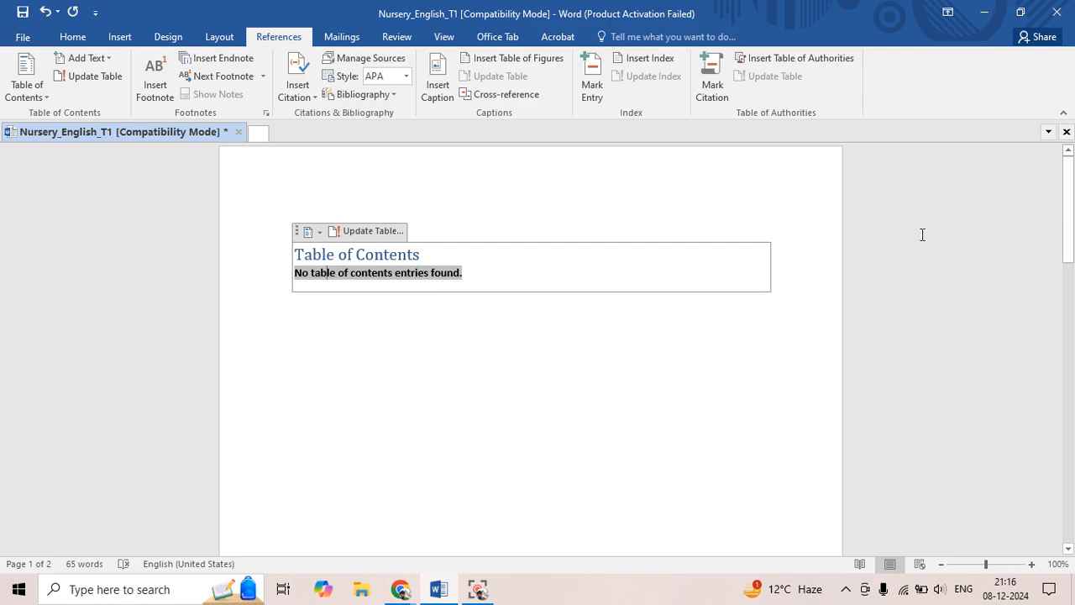
Split "Alphabets" onto its own line on the second page and apply the Heading 1 style to it
left_click_drag(1069, 233, 1073, 414)
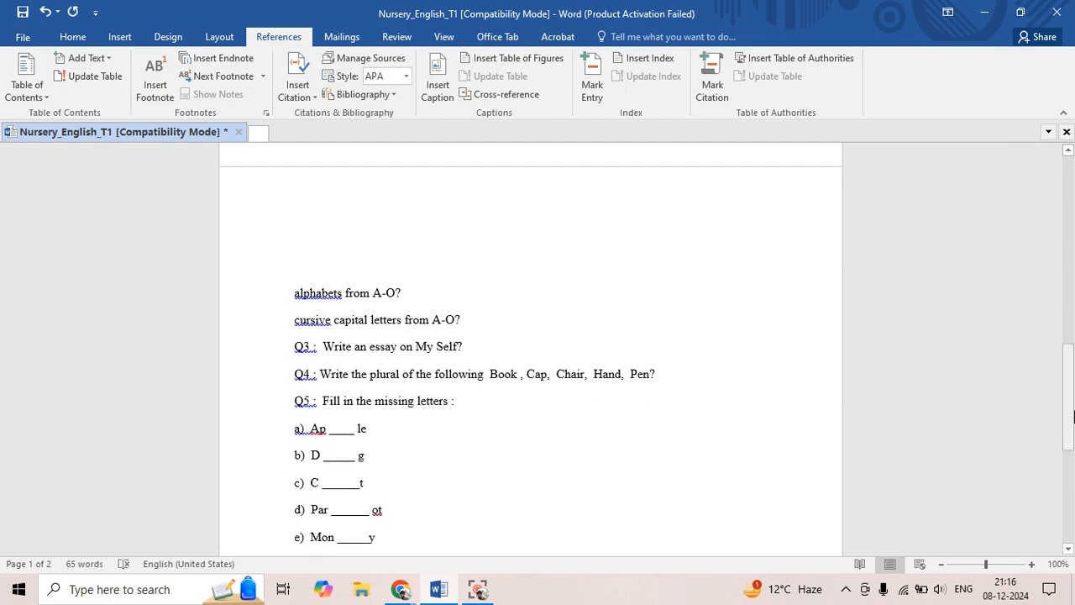
left_click(342, 292)
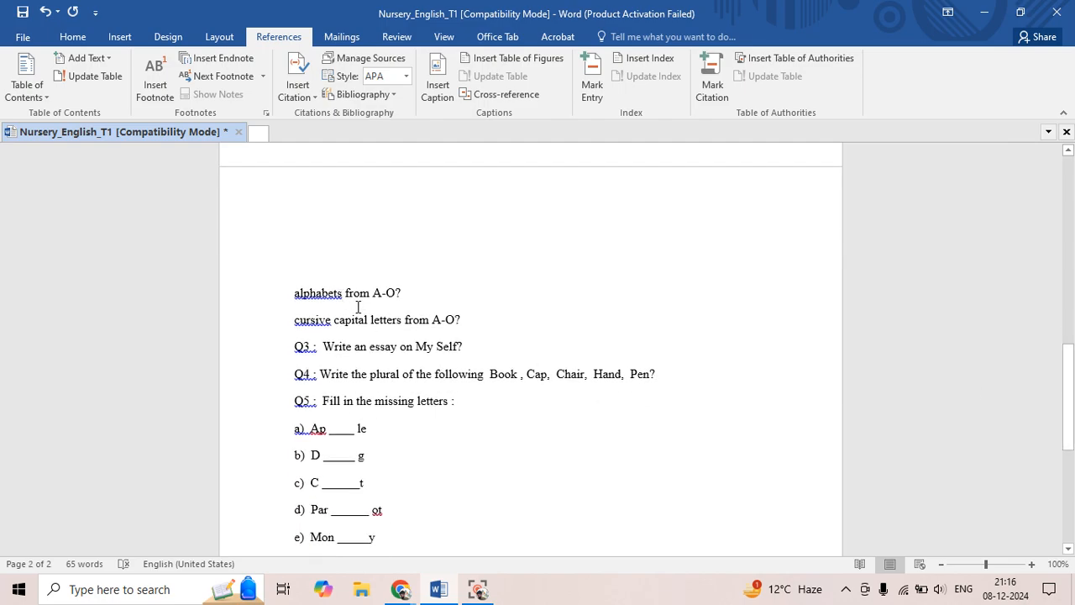
key("Return")
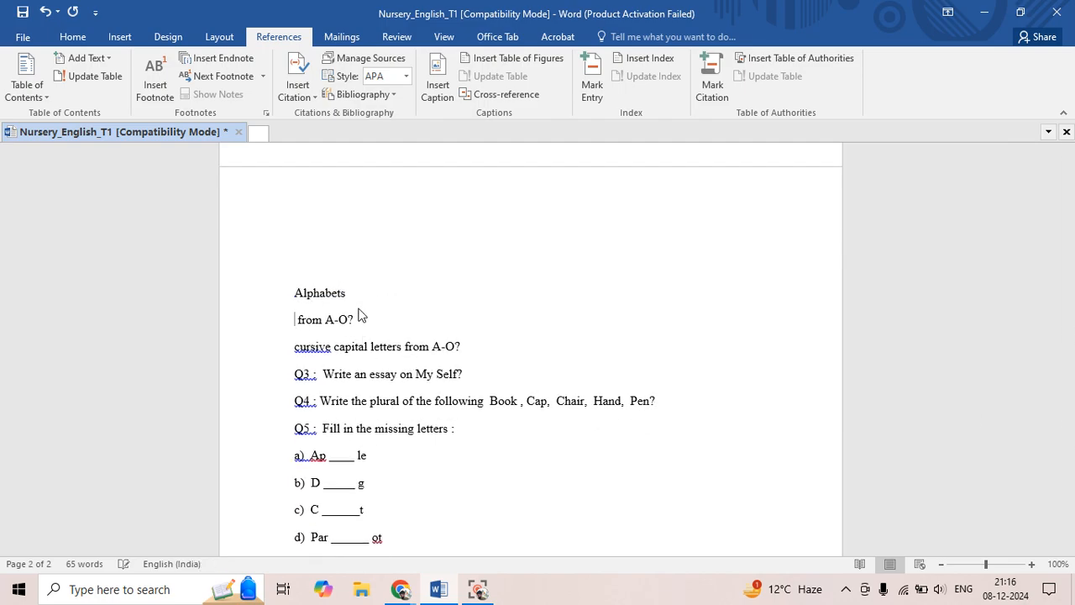
left_click_drag(298, 294, 349, 293)
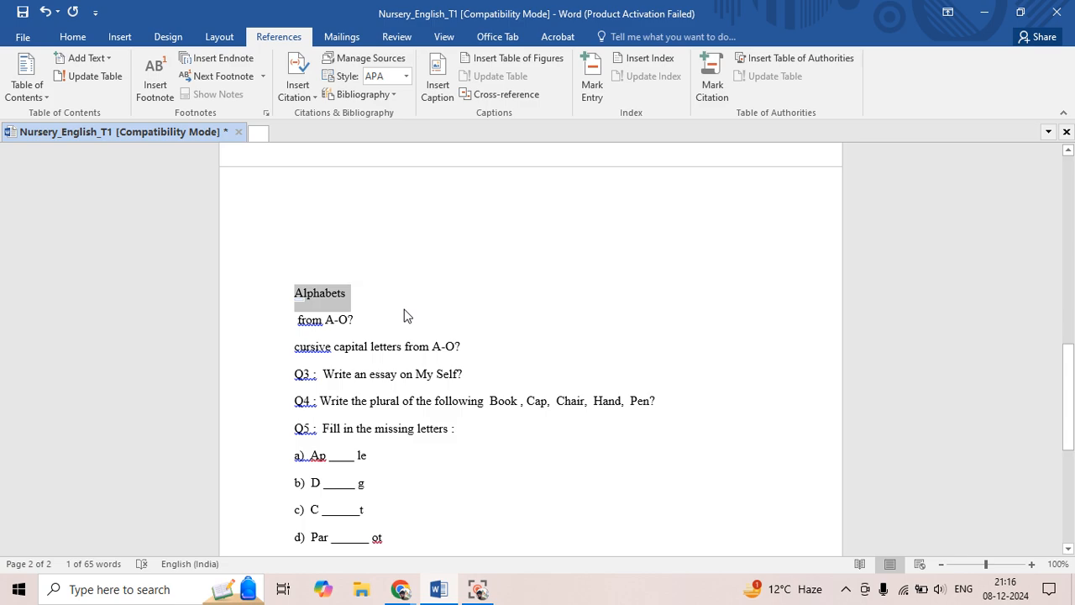
key("ctrl+alt+1")
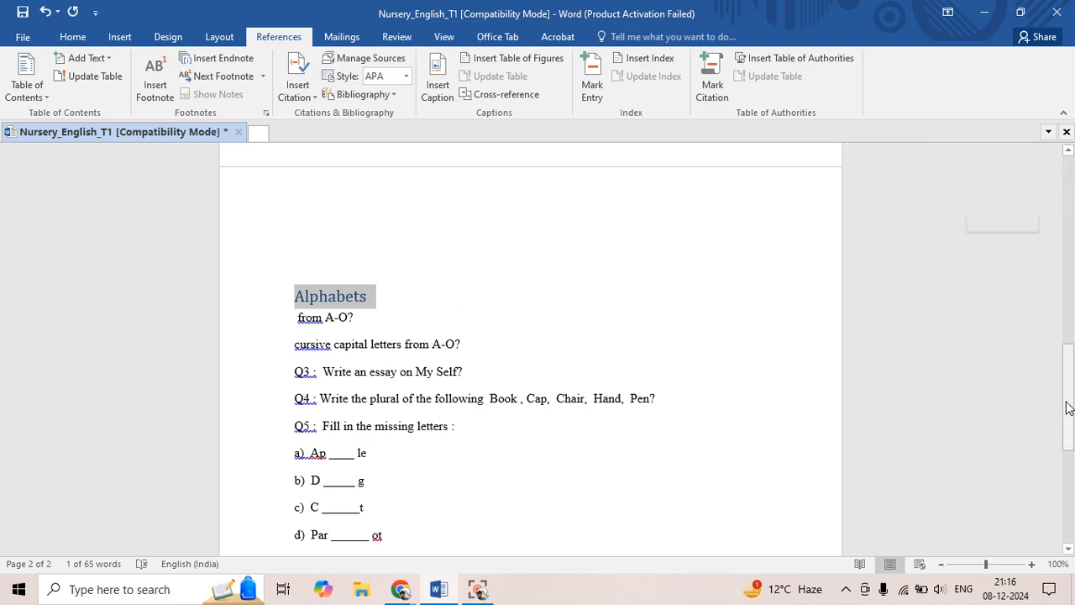
Update the table of contents on the first page to include the "Alphabets" heading
left_click_drag(1069, 407, 1069, 202)
left_click(343, 256)
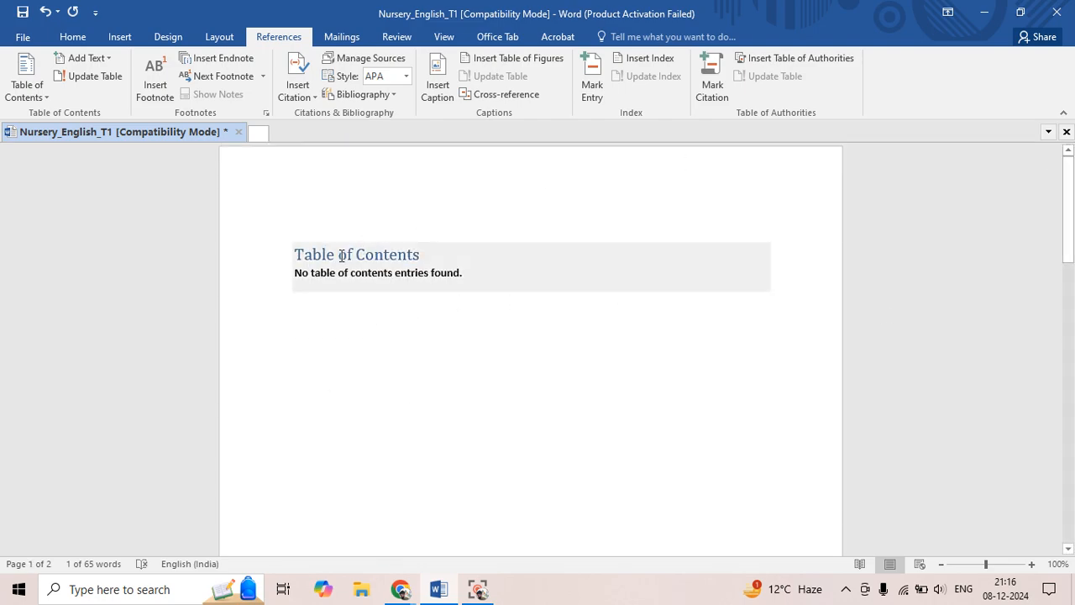
left_click(342, 256)
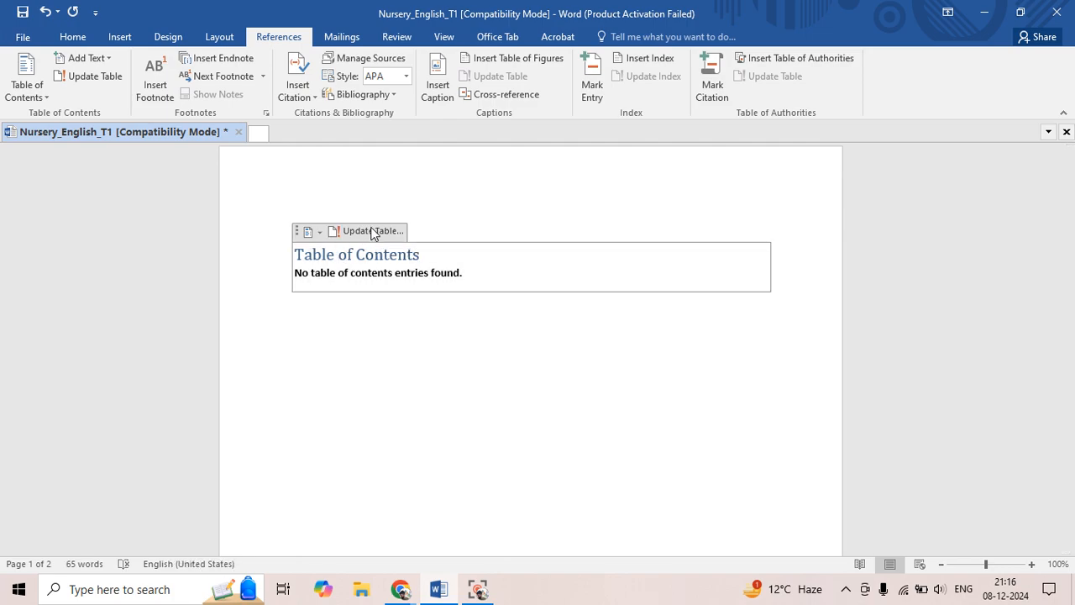
left_click(373, 231)
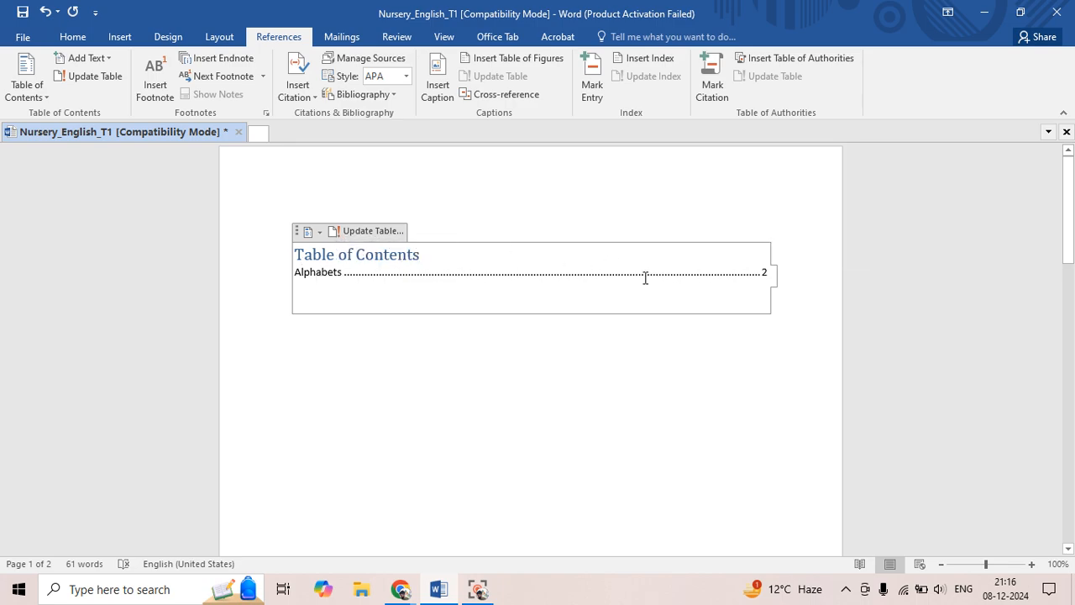
left_click(310, 272)
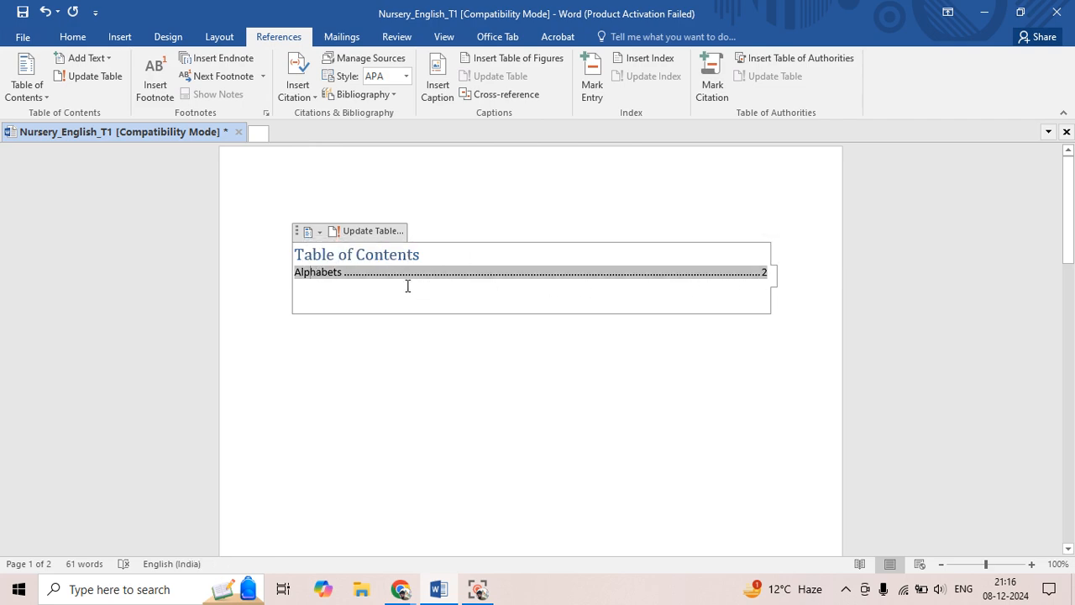
left_click(329, 273)
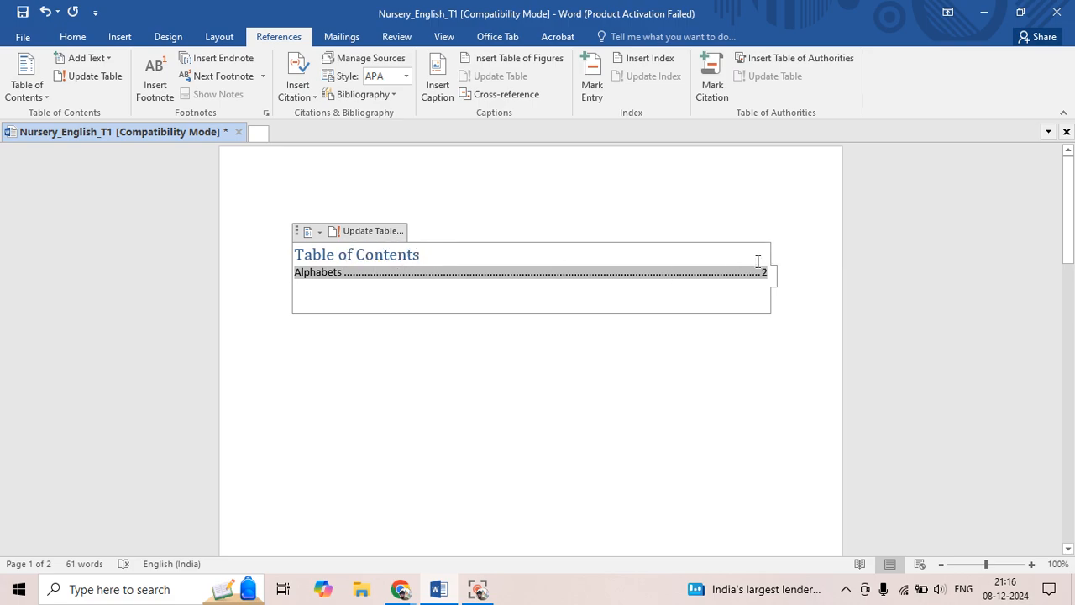
left_click_drag(759, 262, 762, 273)
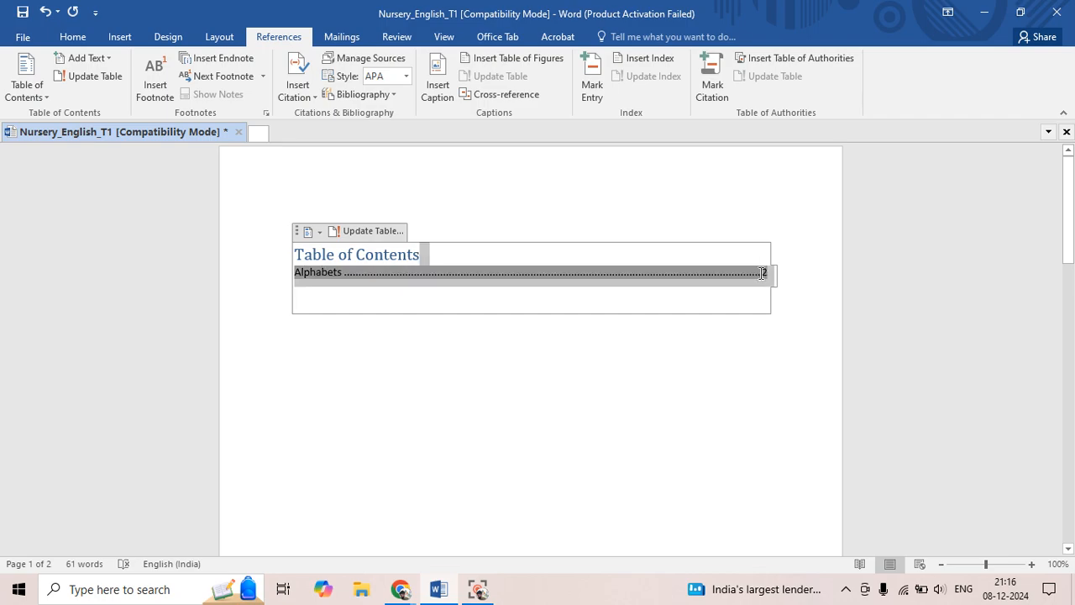
left_click(698, 273)
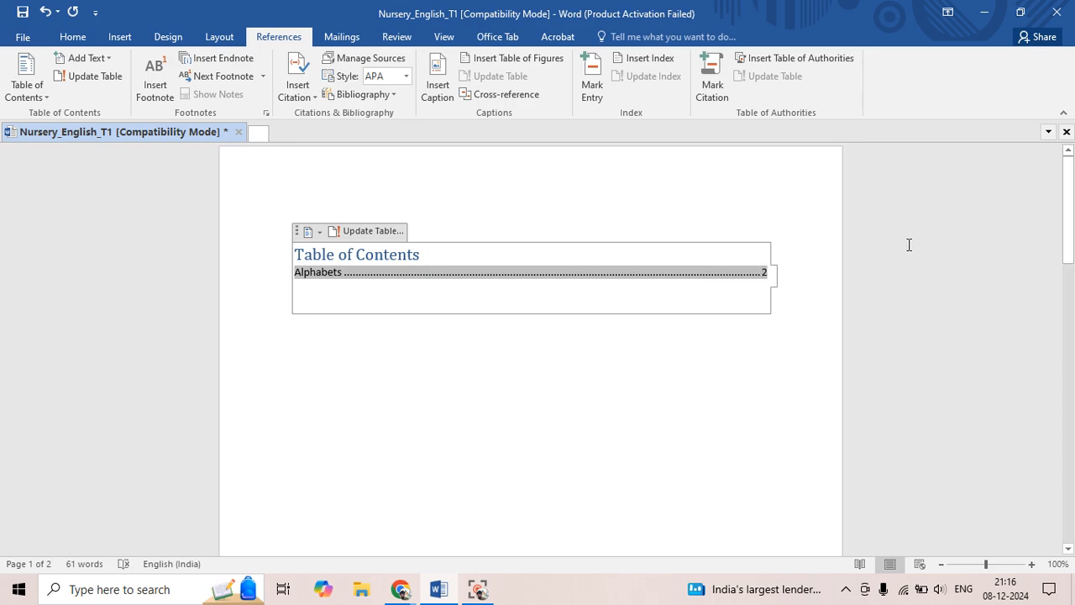
Split "from" onto its own line below the "Alphabets" heading and apply the Heading 2 style to it
left_click_drag(1072, 210, 1060, 431)
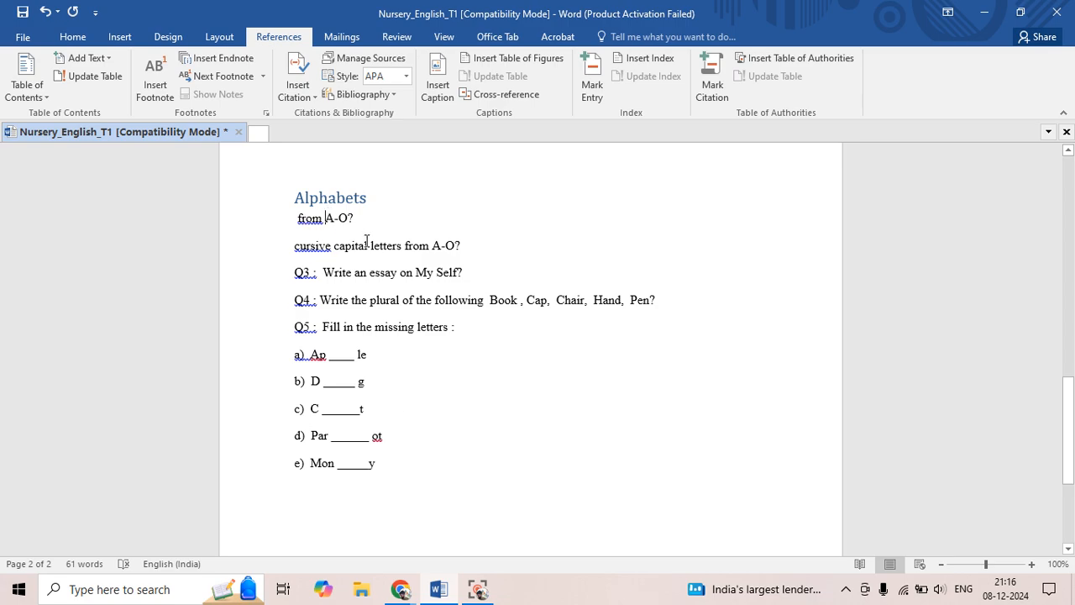
key("Return")
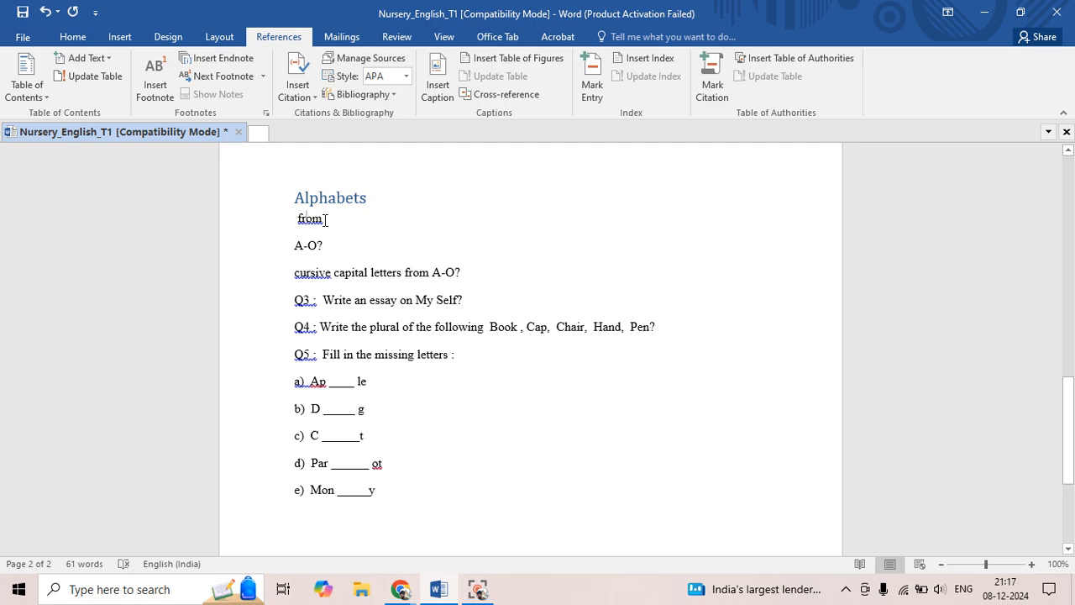
left_click_drag(327, 220, 296, 220)
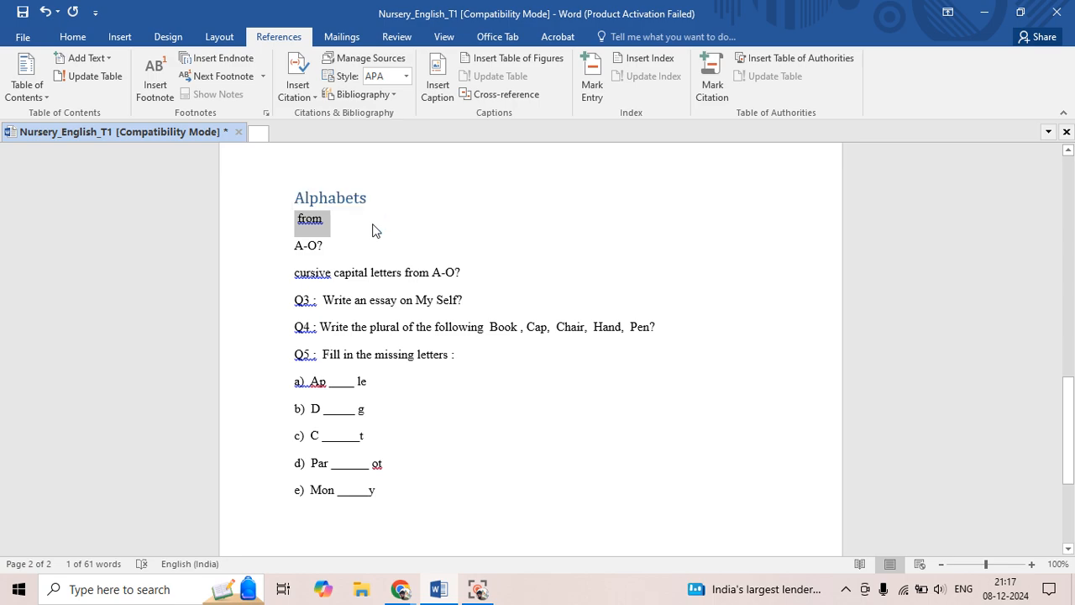
key("ctrl+alt+2")
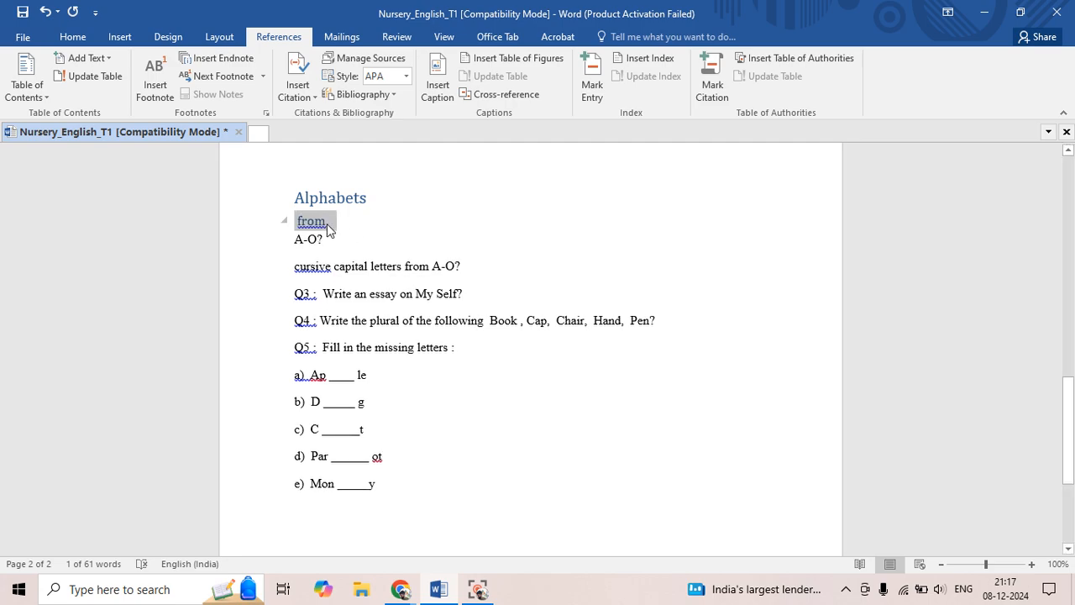
Update the entire table of contents on the first page to include the "from" subheading
left_click_drag(1067, 428, 1039, 144)
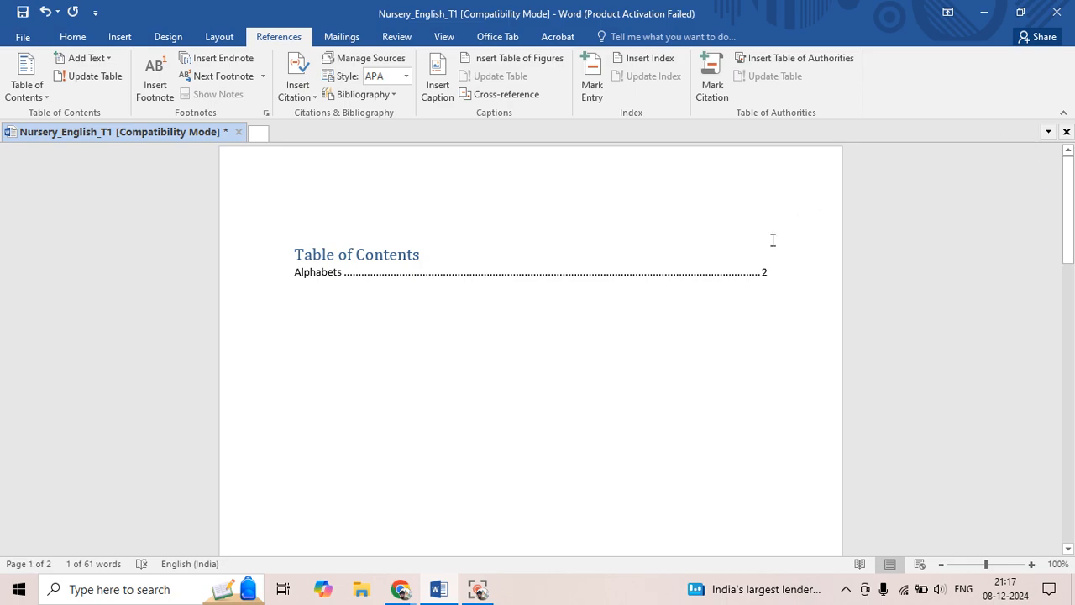
left_click(362, 246)
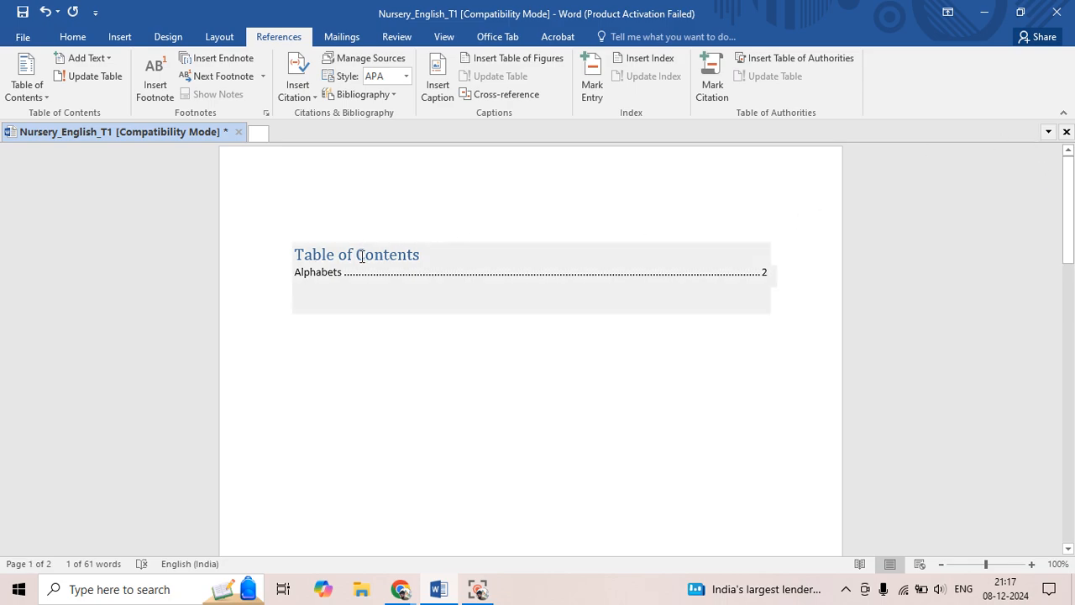
left_click(362, 255)
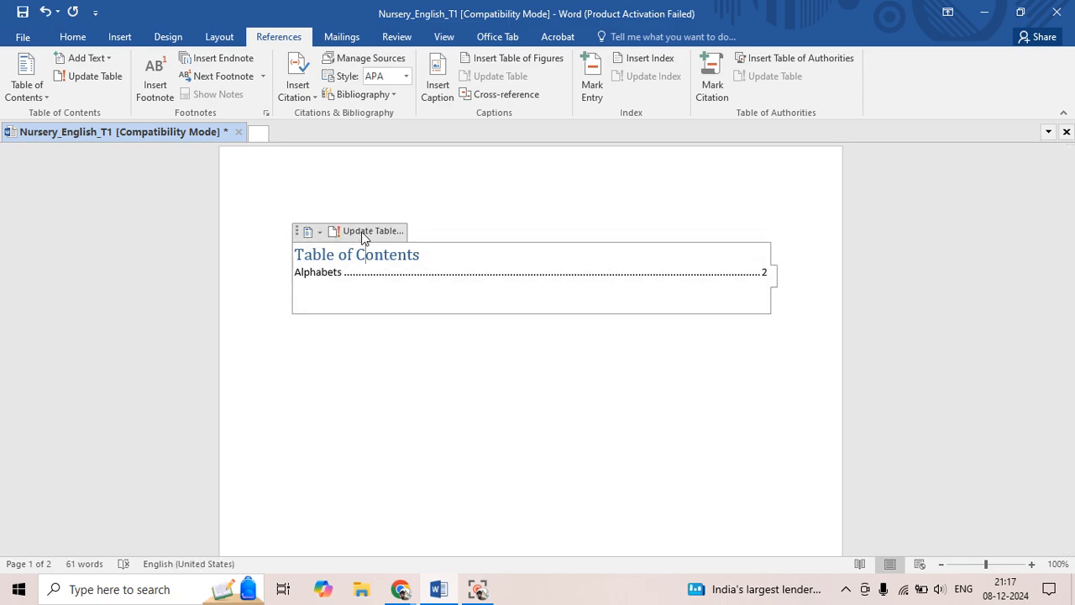
left_click(362, 232)
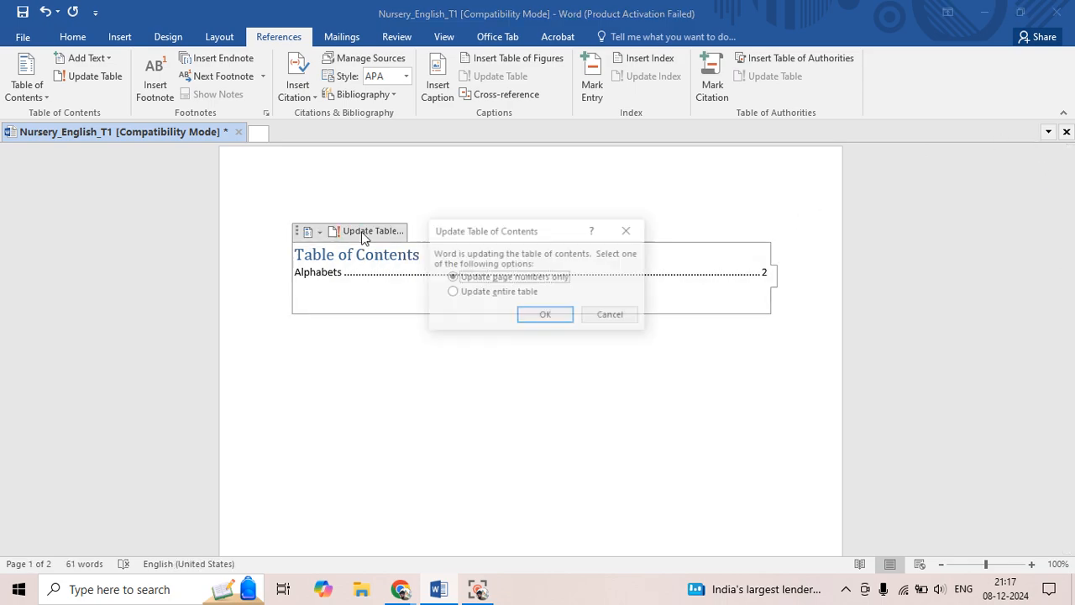
left_click(453, 294)
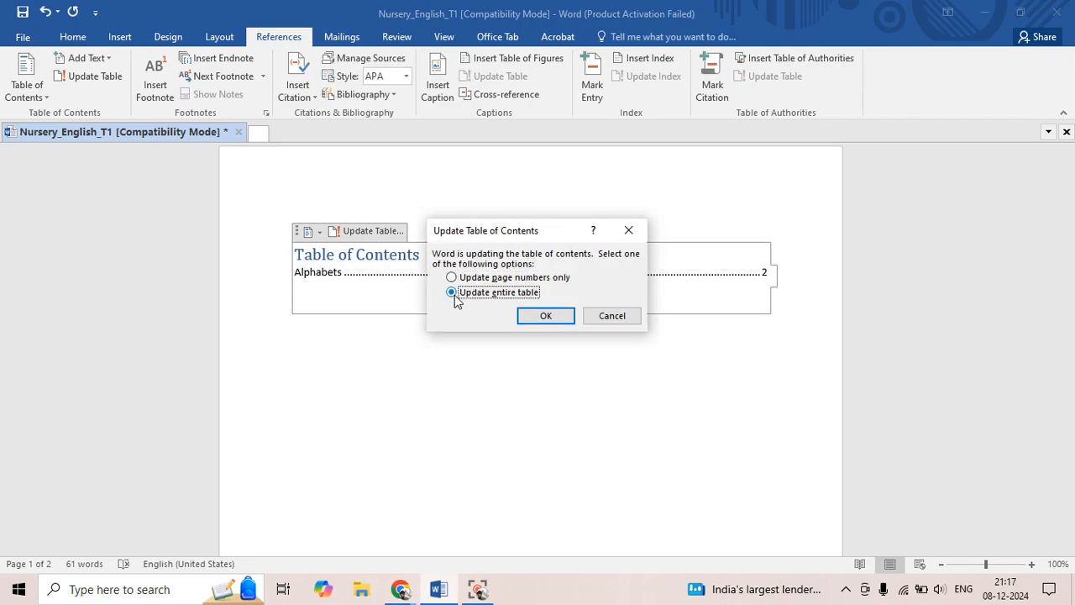
left_click(546, 317)
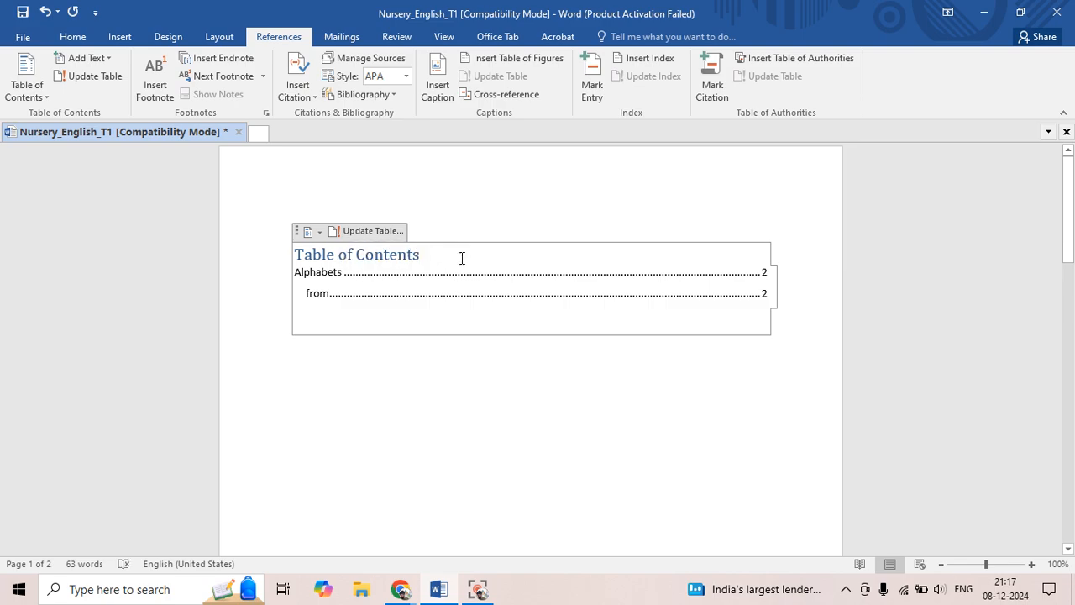
left_click(309, 292)
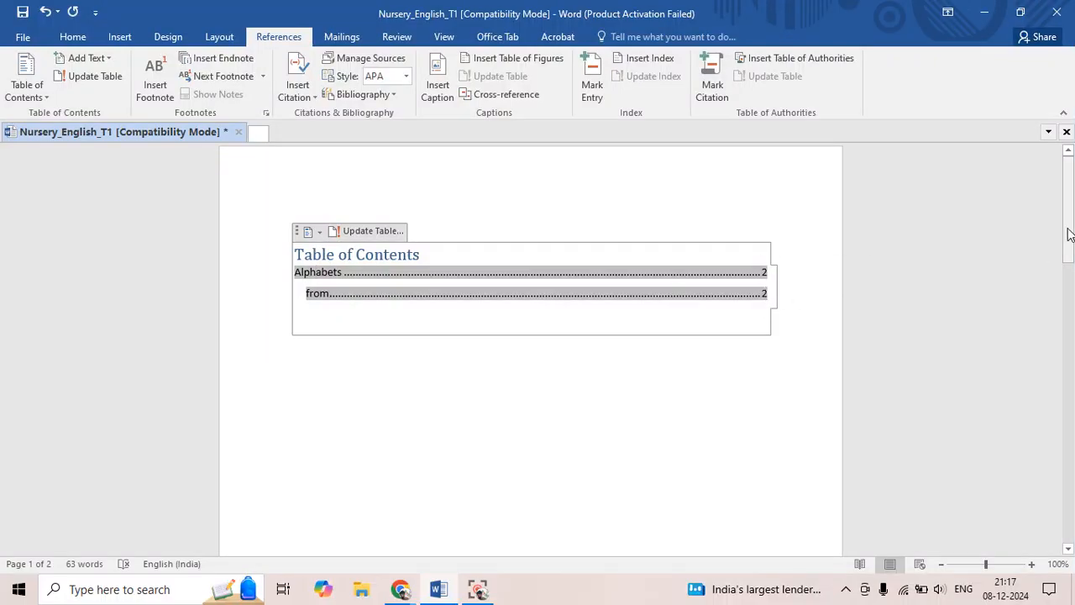
left_click_drag(1069, 233, 1071, 451)
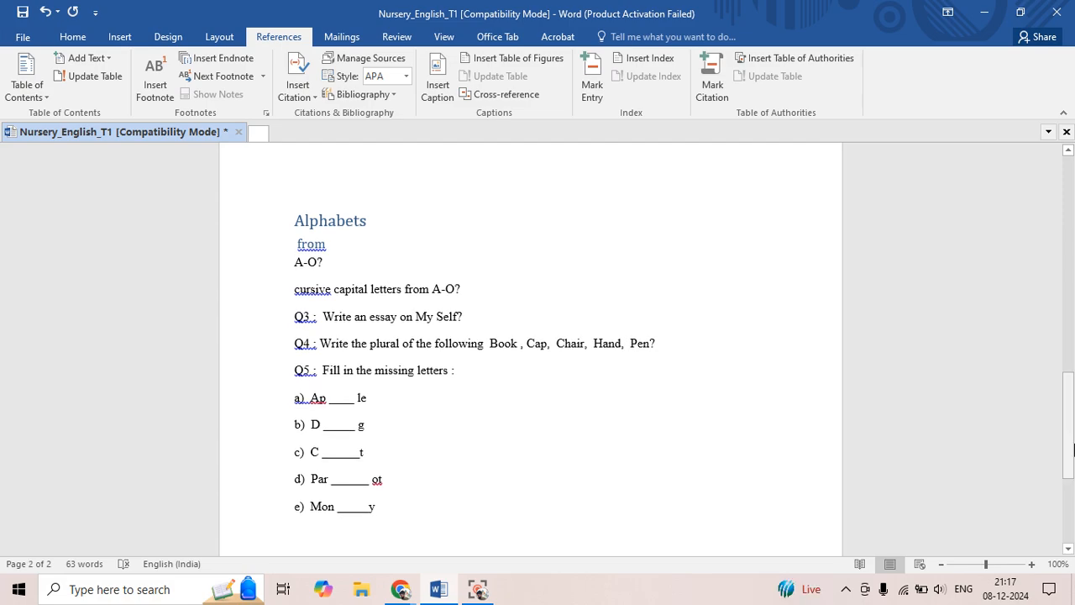
left_click(297, 261)
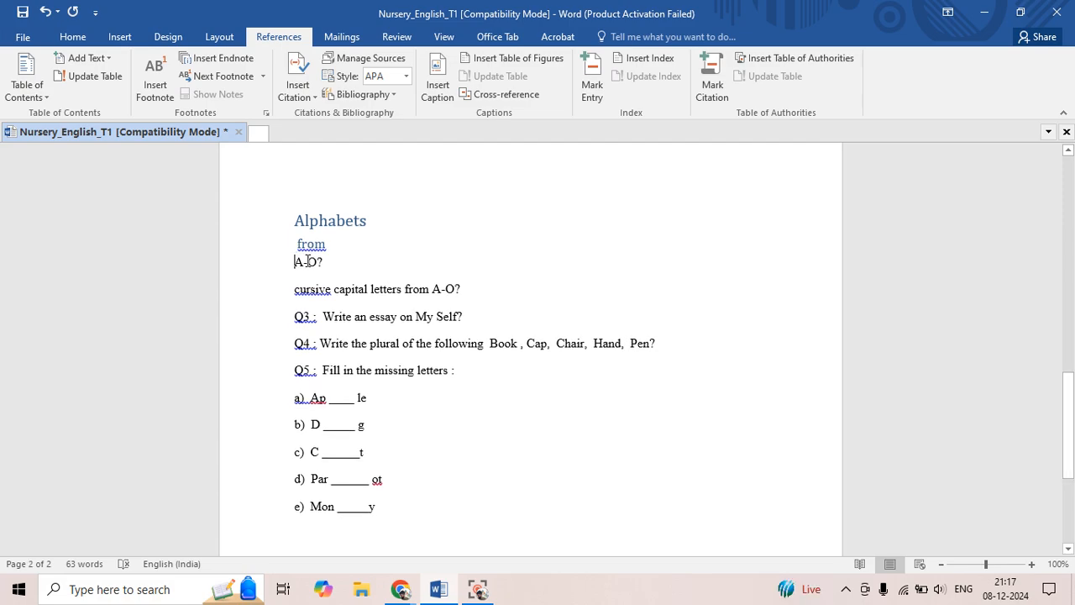
key("Return")
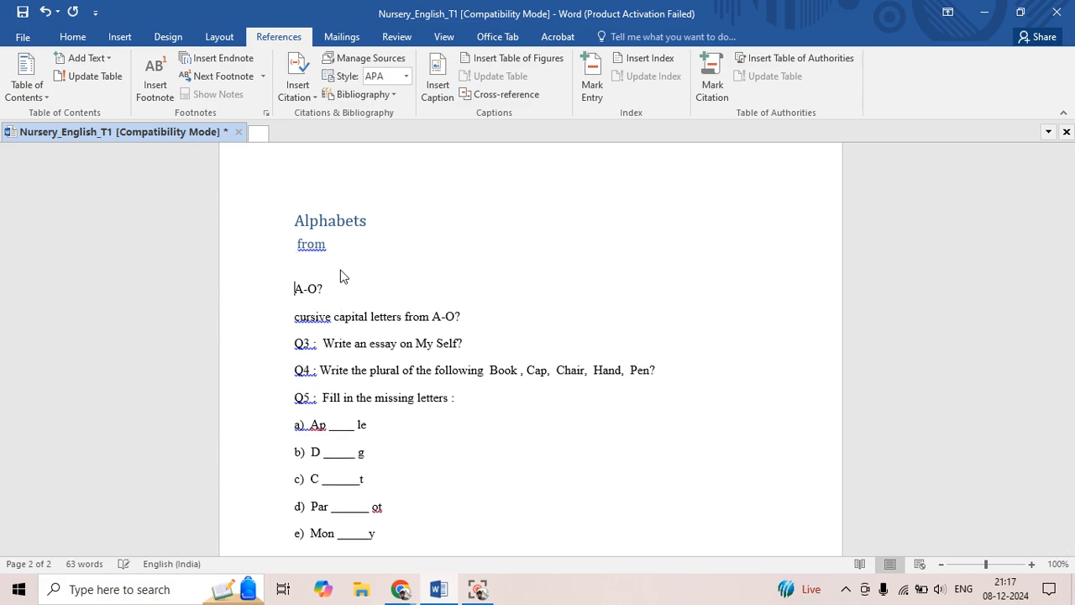
key("BackSpace")
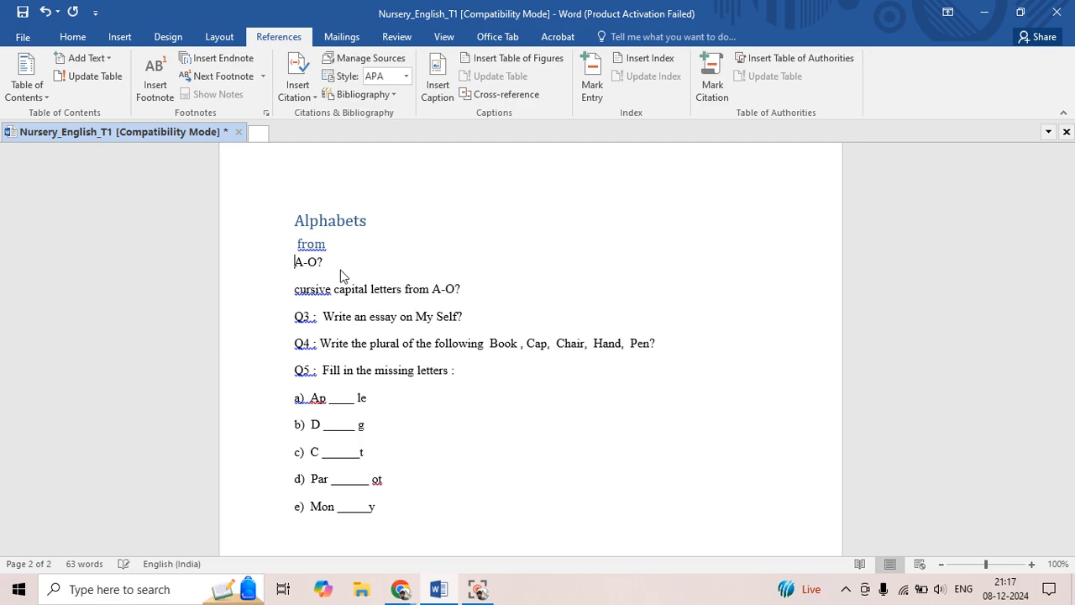
Apply the Heading 3 style to "A-O" on the line below the "from" subheading
left_click_drag(294, 262, 320, 263)
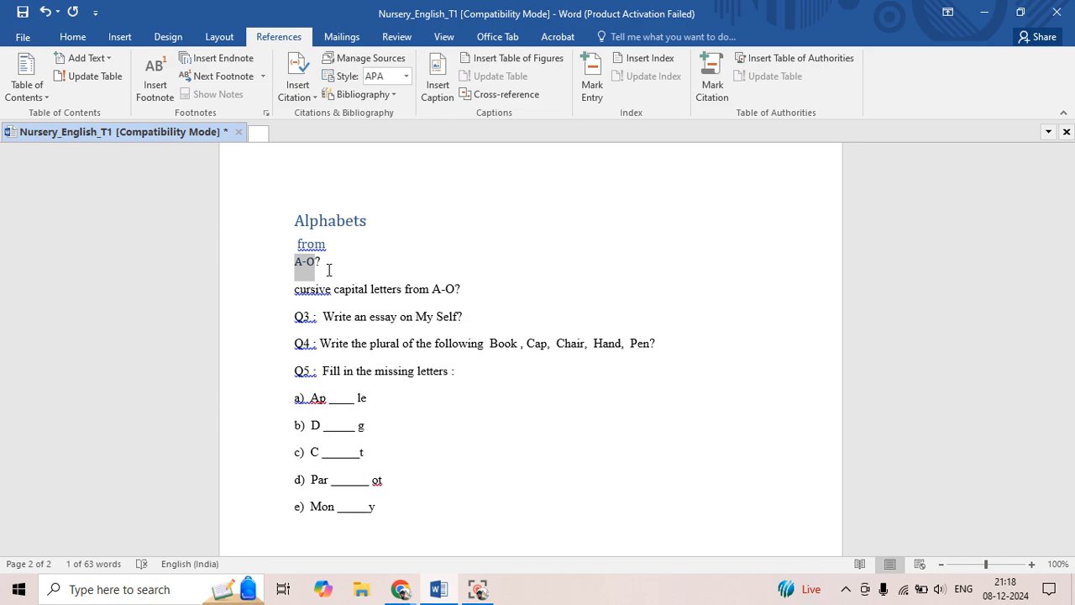
left_click(300, 267)
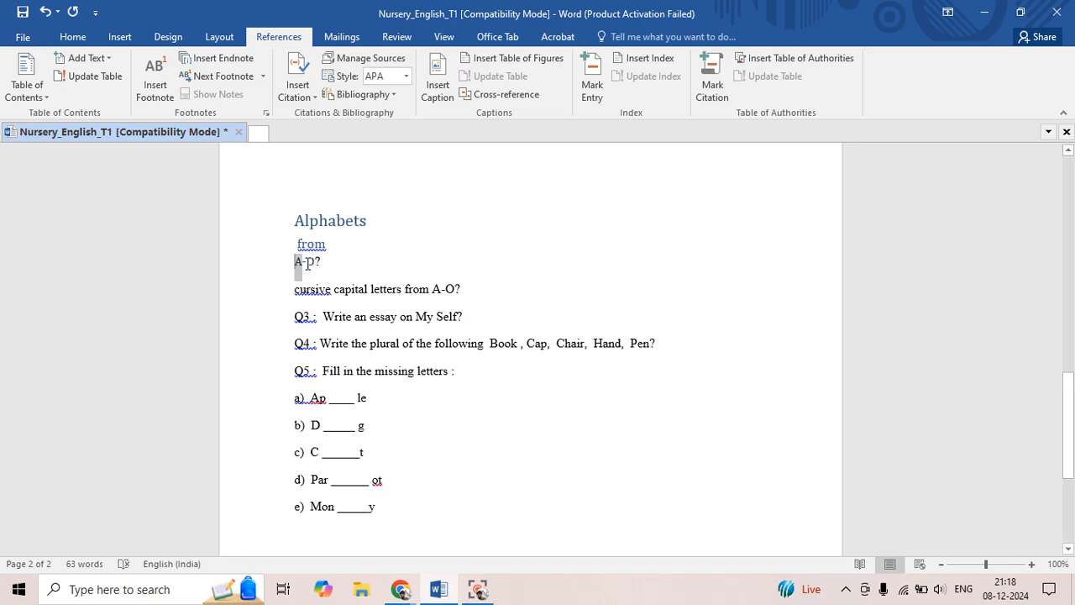
left_click_drag(307, 263, 316, 269)
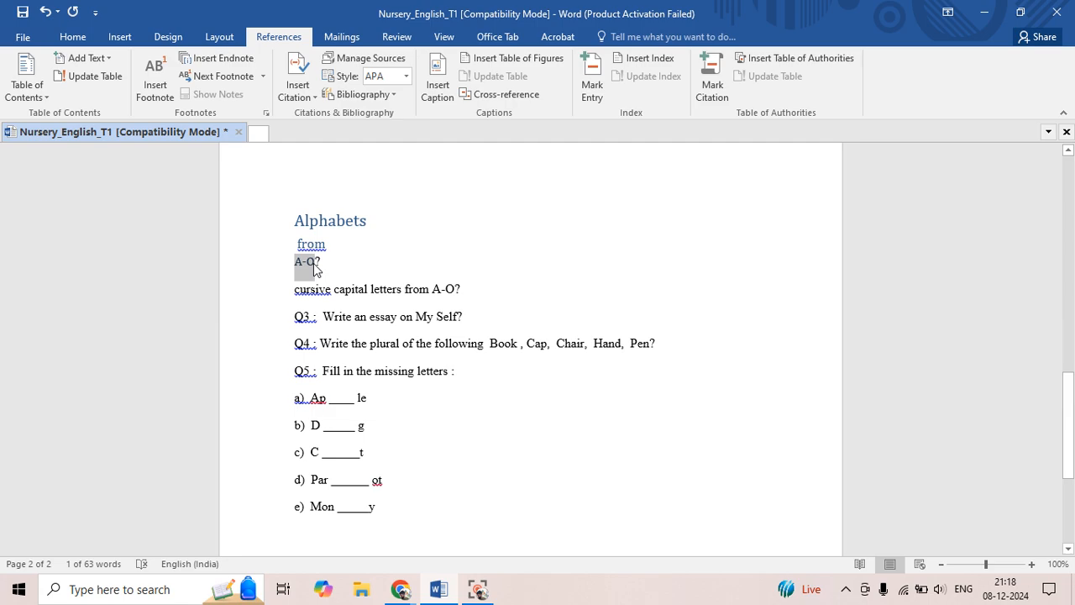
left_click(346, 262)
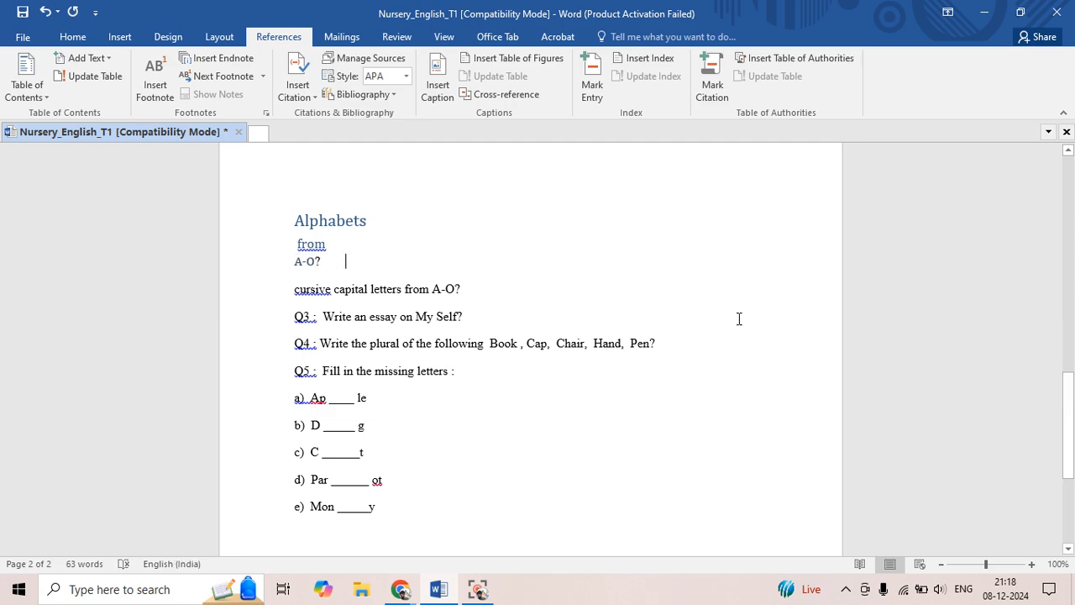
Update the entire table of contents on the first page to include the "A-O" entry
left_click_drag(1073, 423, 1046, 181)
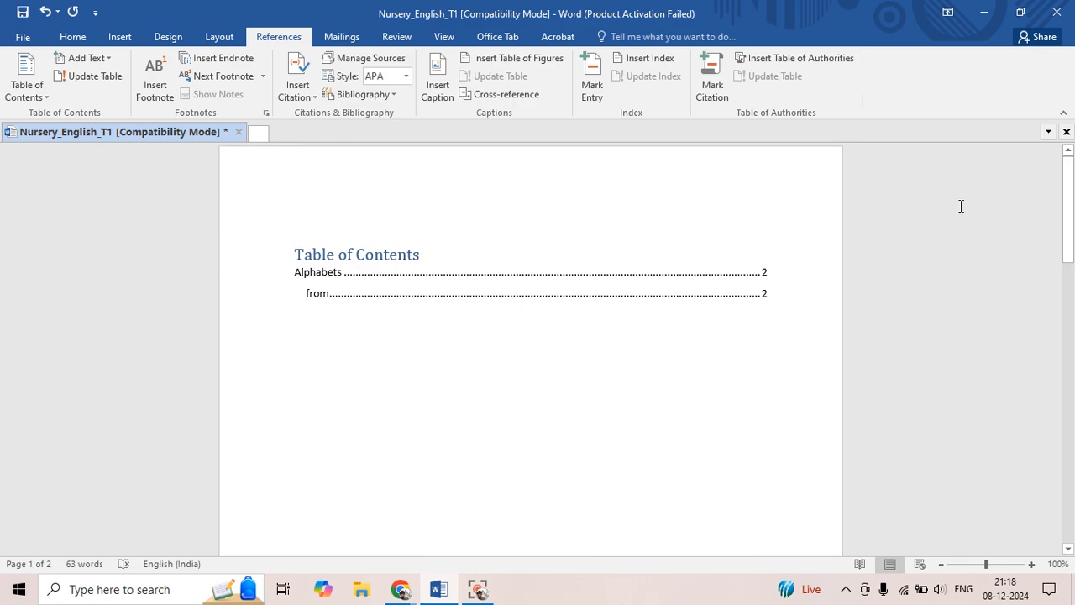
left_click(406, 258)
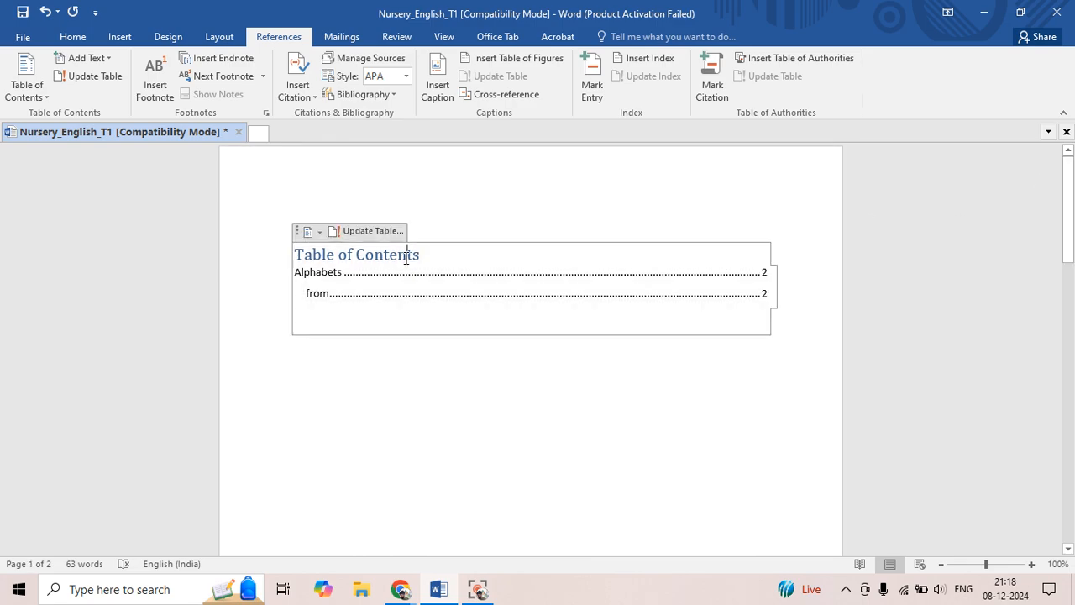
left_click(372, 232)
left_click(504, 294)
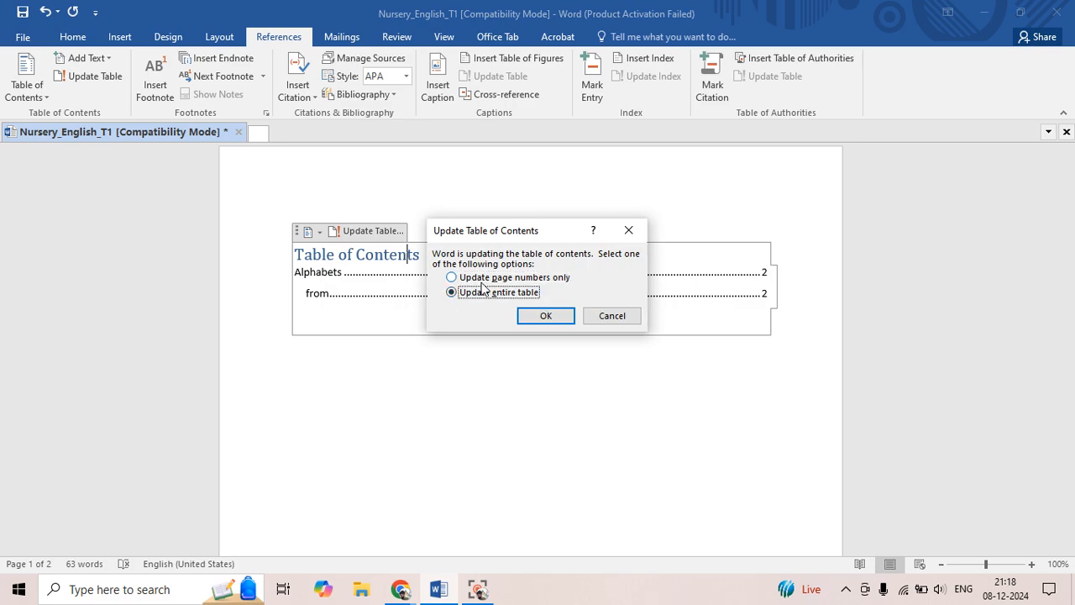
left_click(546, 315)
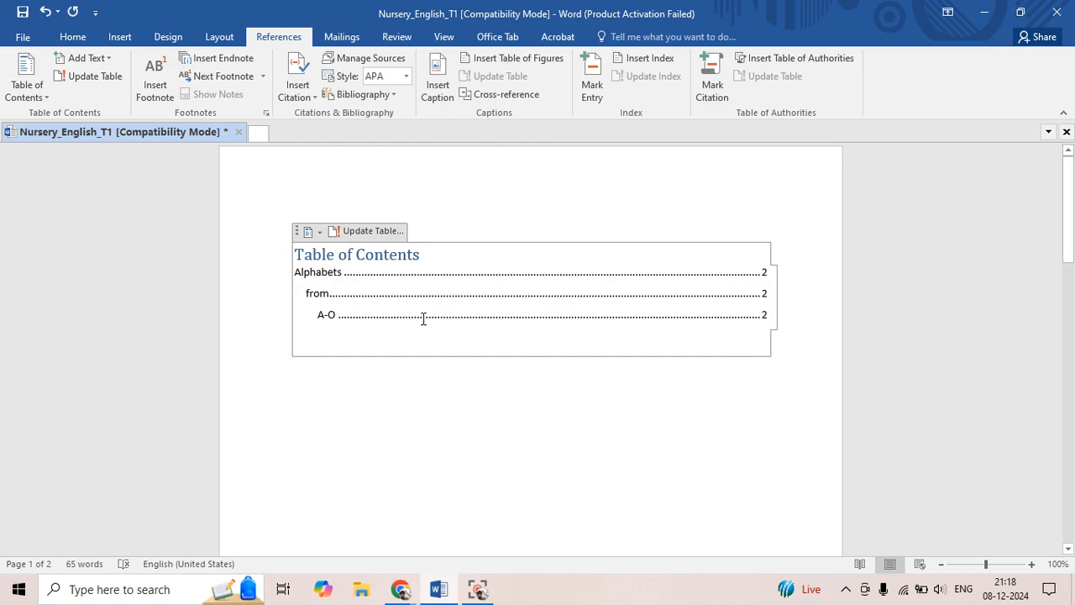
Split "Q3 :" from its question text onto its own line and apply the Heading 1 style to it
left_click_drag(1068, 210, 1071, 432)
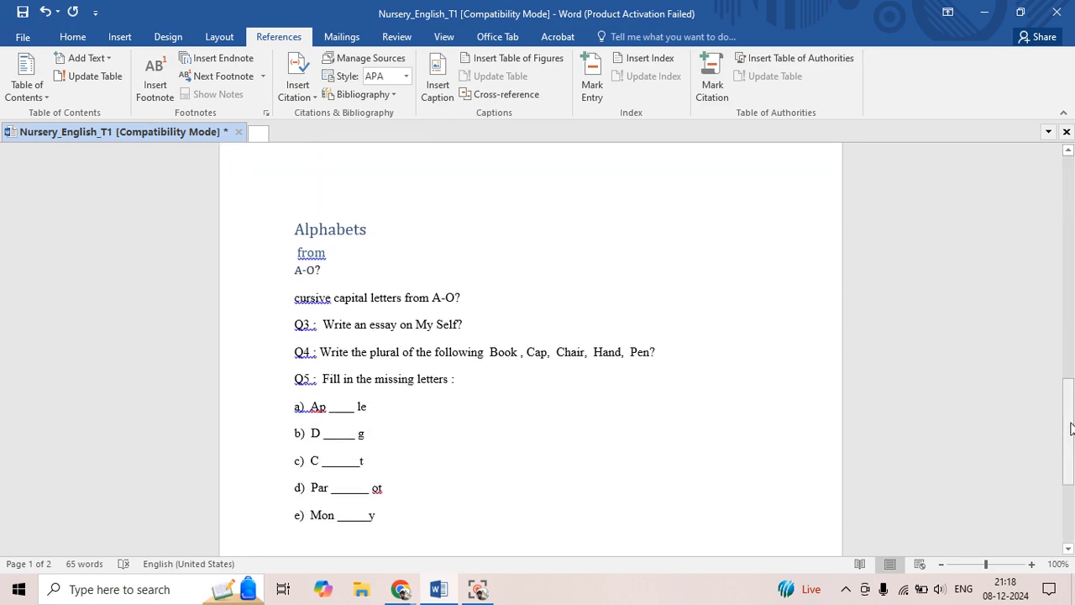
left_click(346, 338)
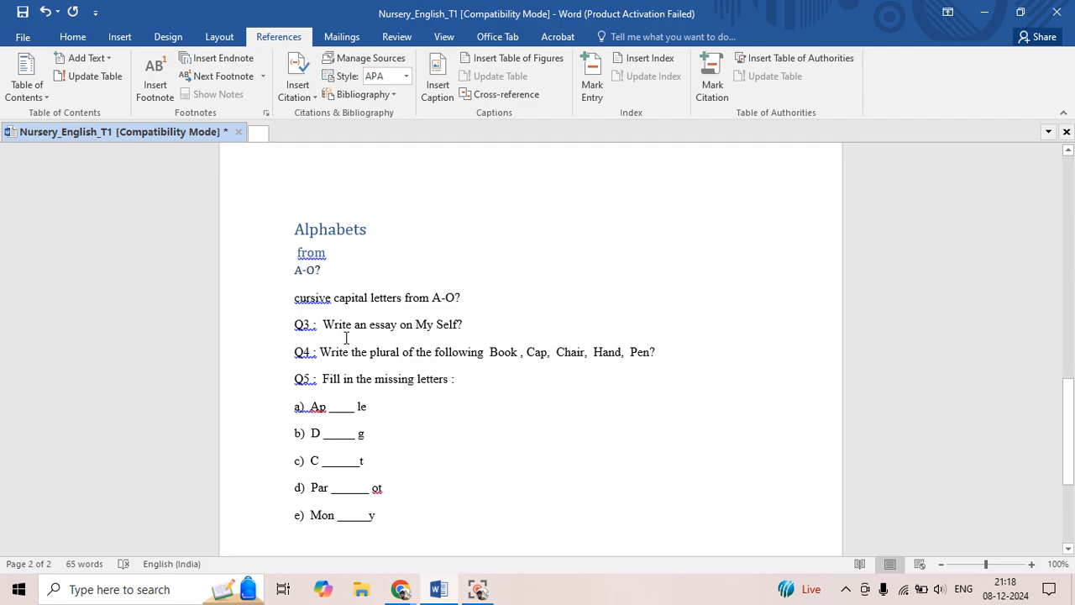
key("Return")
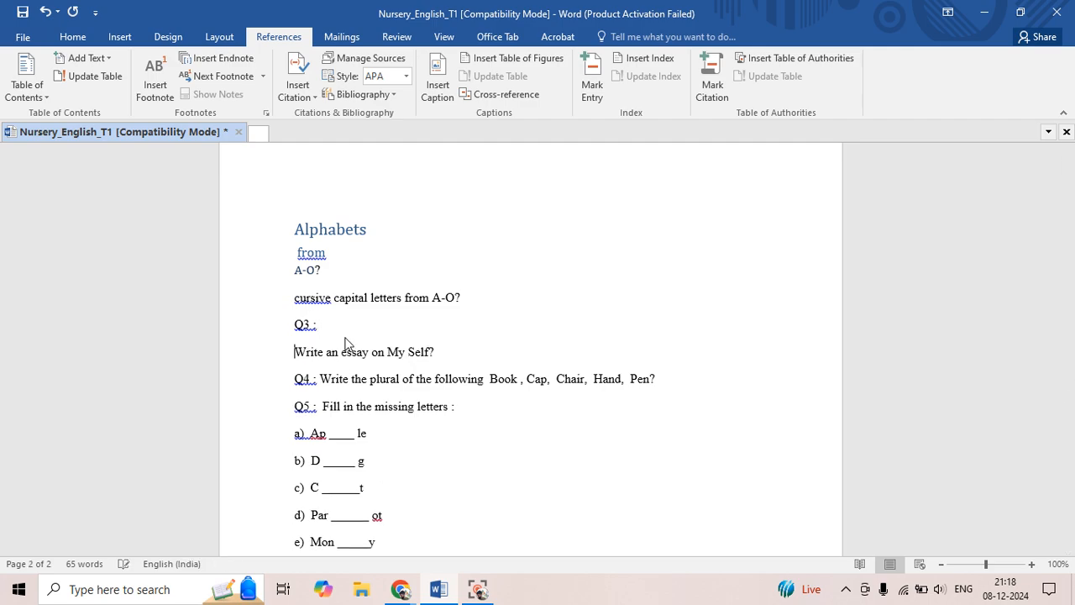
left_click_drag(297, 324, 319, 324)
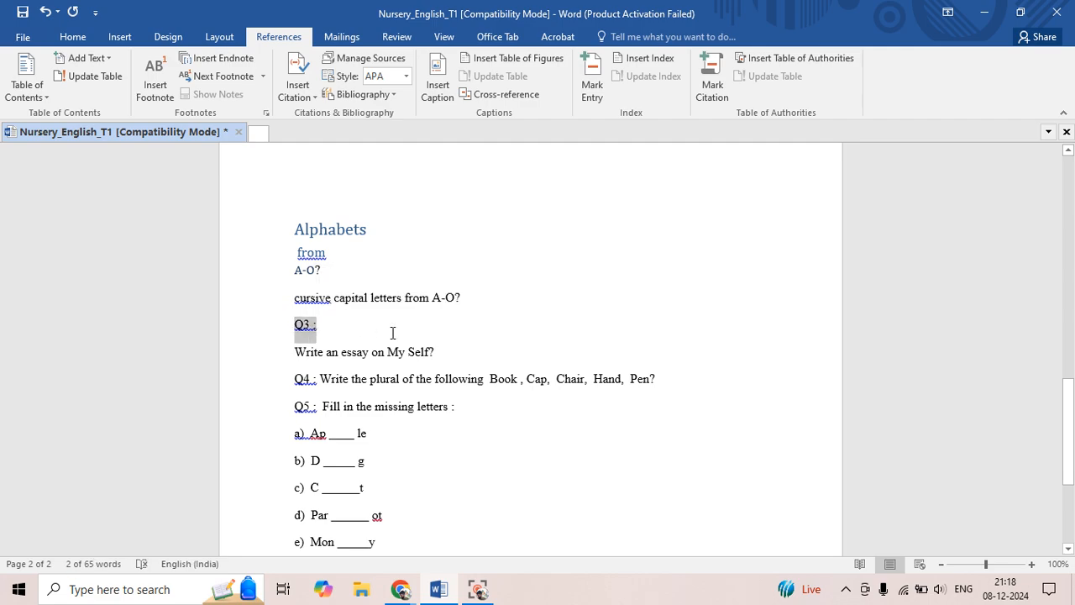
key("ctrl+alt+1")
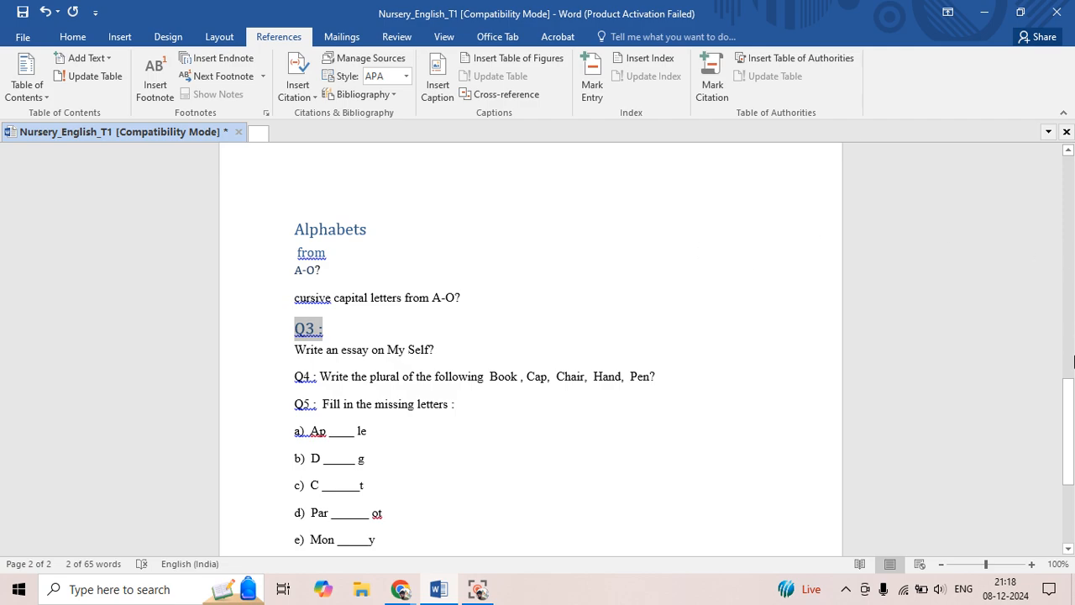
Update the entire table of contents on the first page to include the "Q3 :" heading
left_click_drag(1073, 395, 1042, 151)
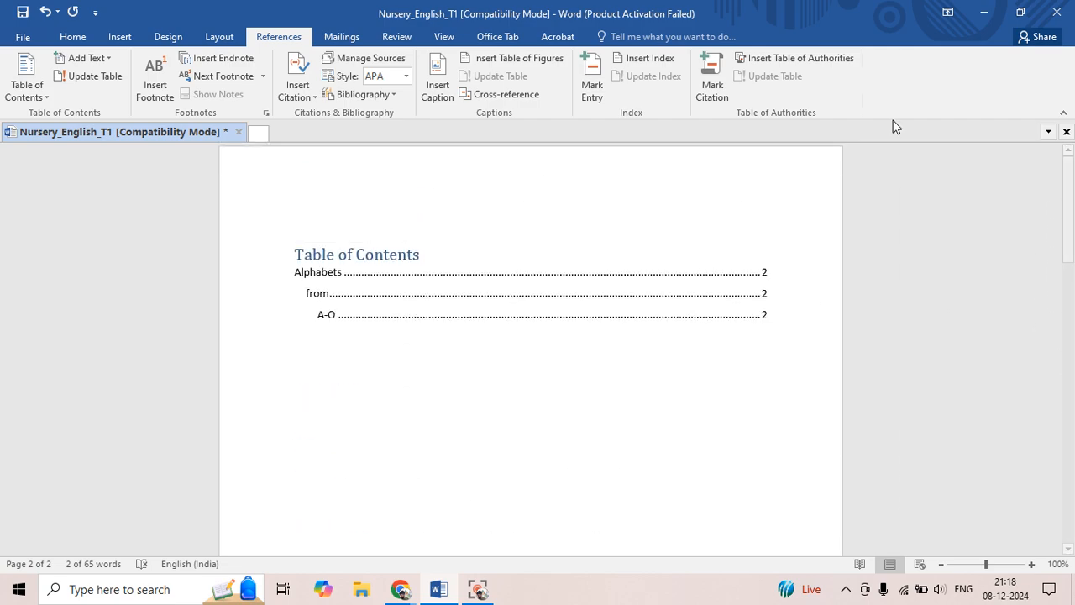
left_click(388, 252)
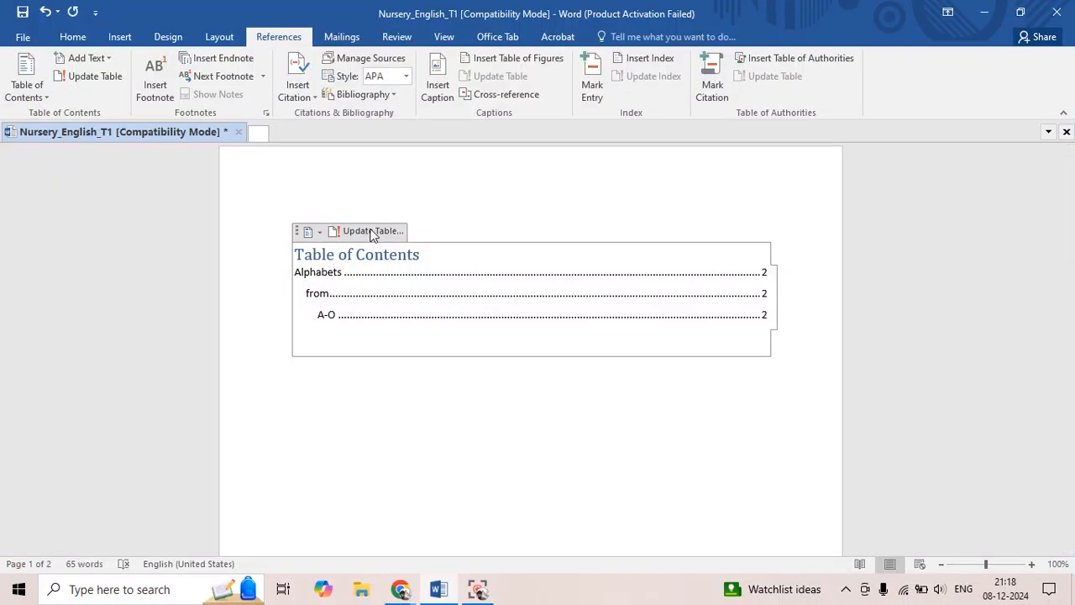
left_click(372, 232)
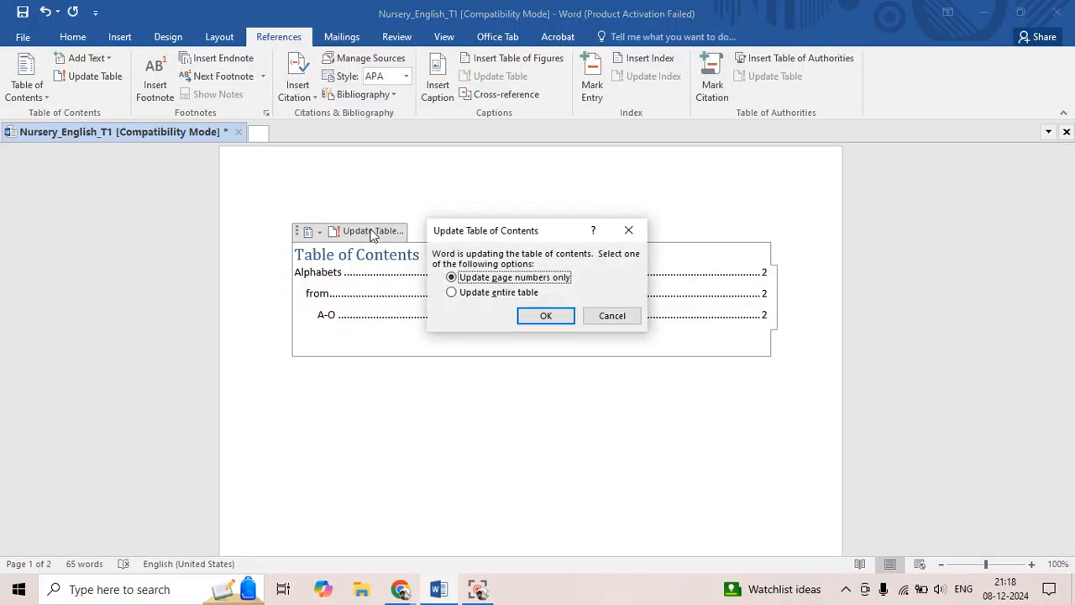
left_click(452, 292)
left_click(541, 315)
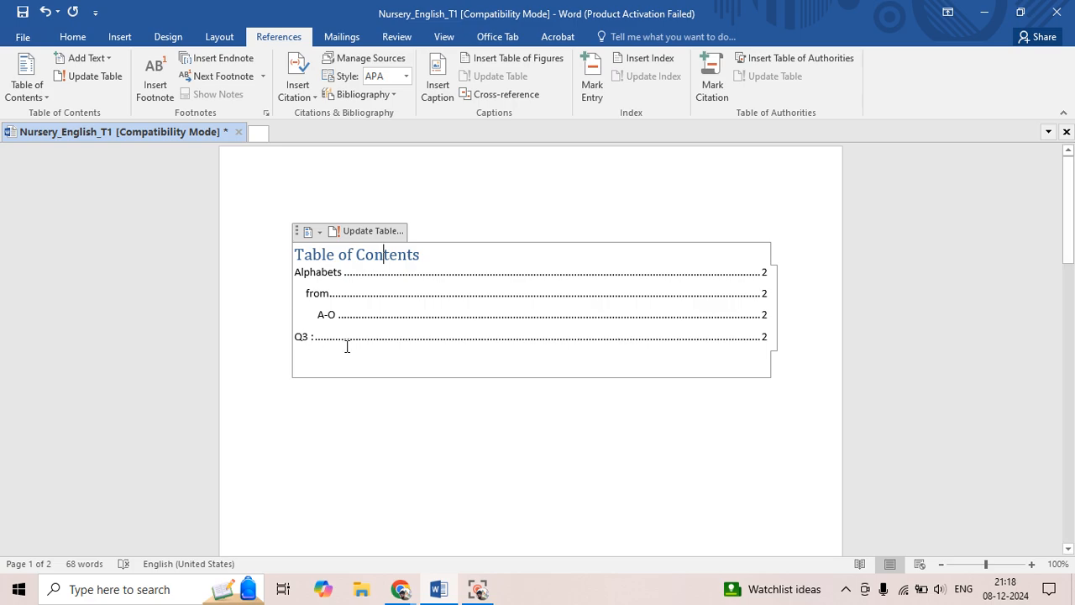
left_click(341, 315)
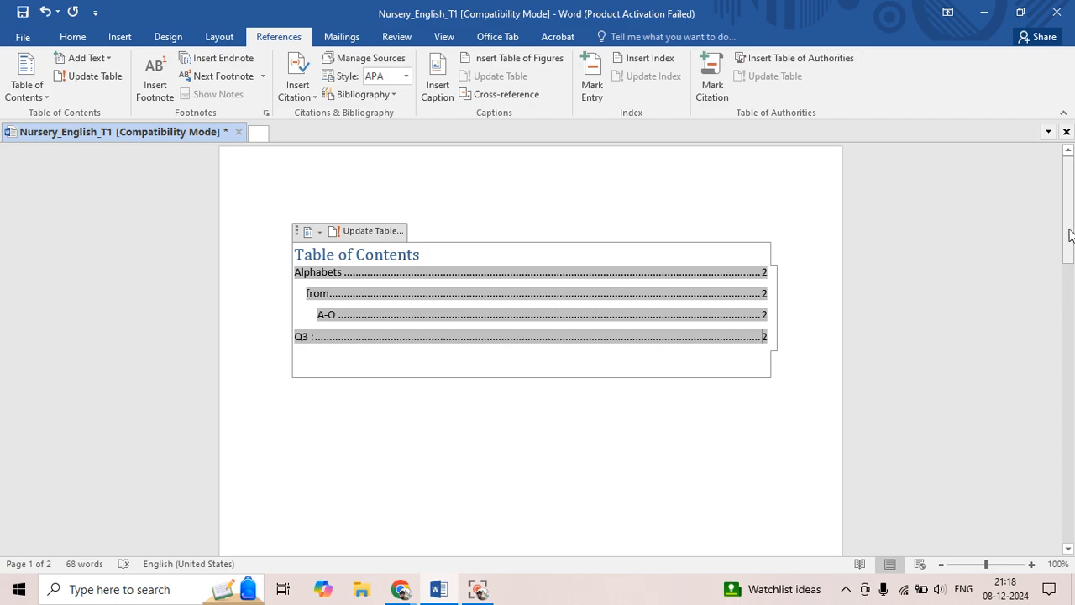
Split "Write" in the Q4 question onto its own line and apply the Heading 2 style to it
left_click_drag(1071, 234, 1070, 497)
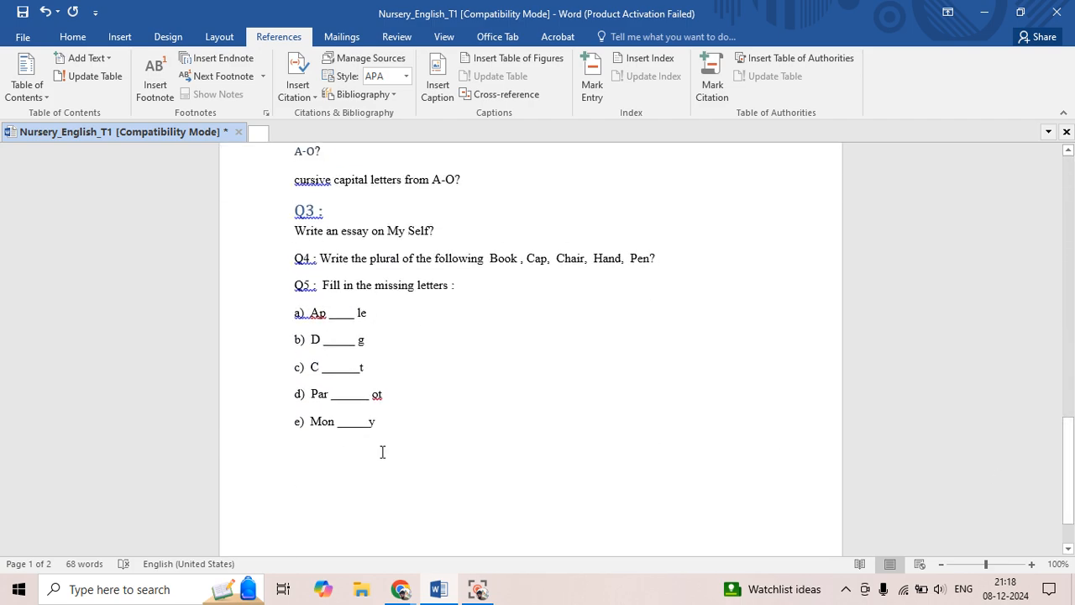
left_click(382, 452)
left_click(354, 258)
key("Return")
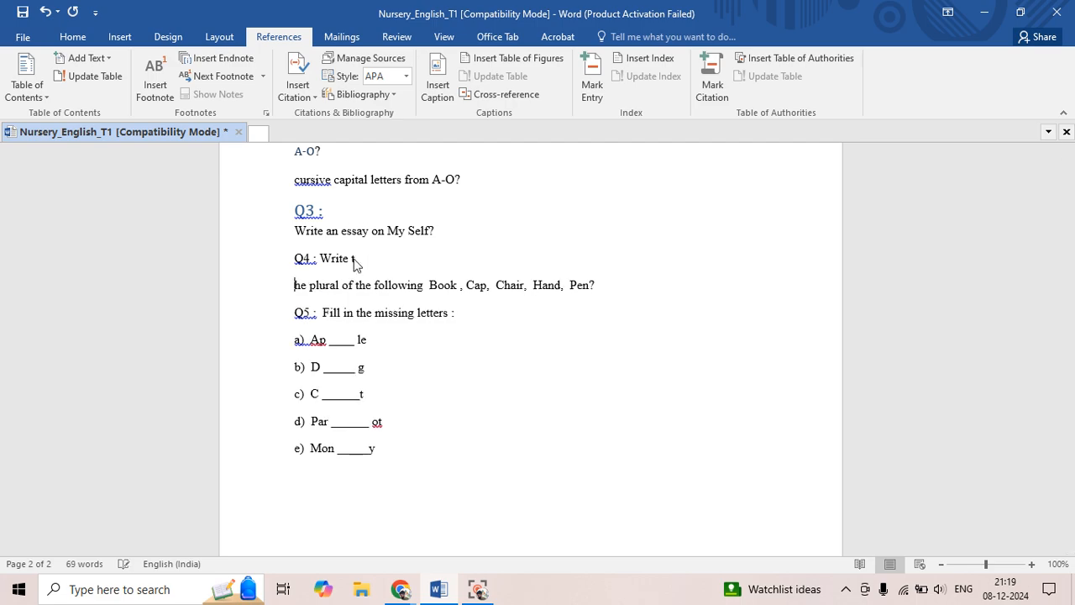
left_click(321, 258)
key("Return")
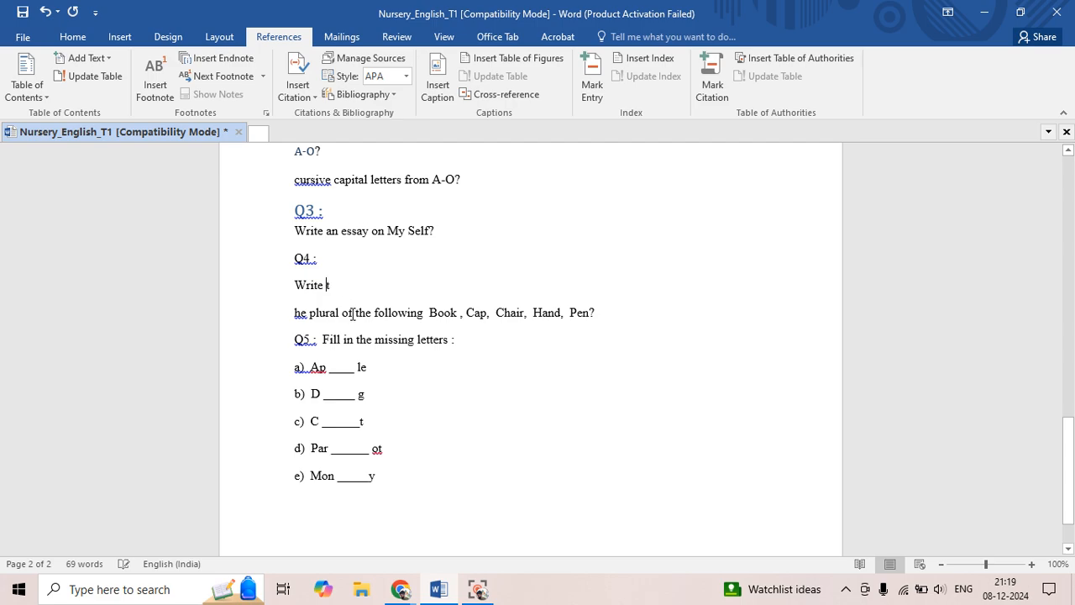
key("Return")
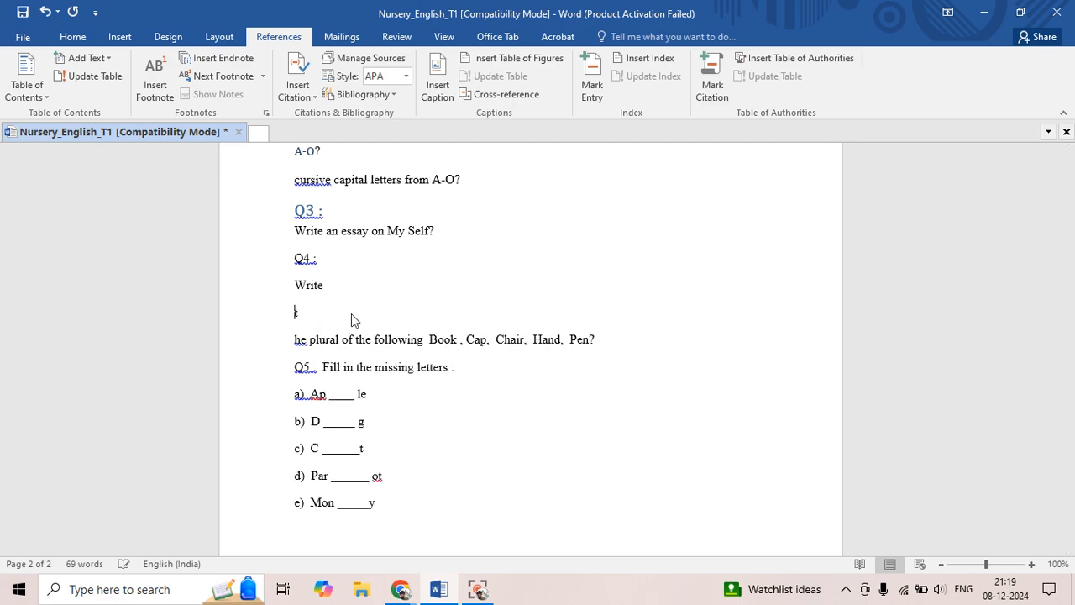
double_click(310, 286)
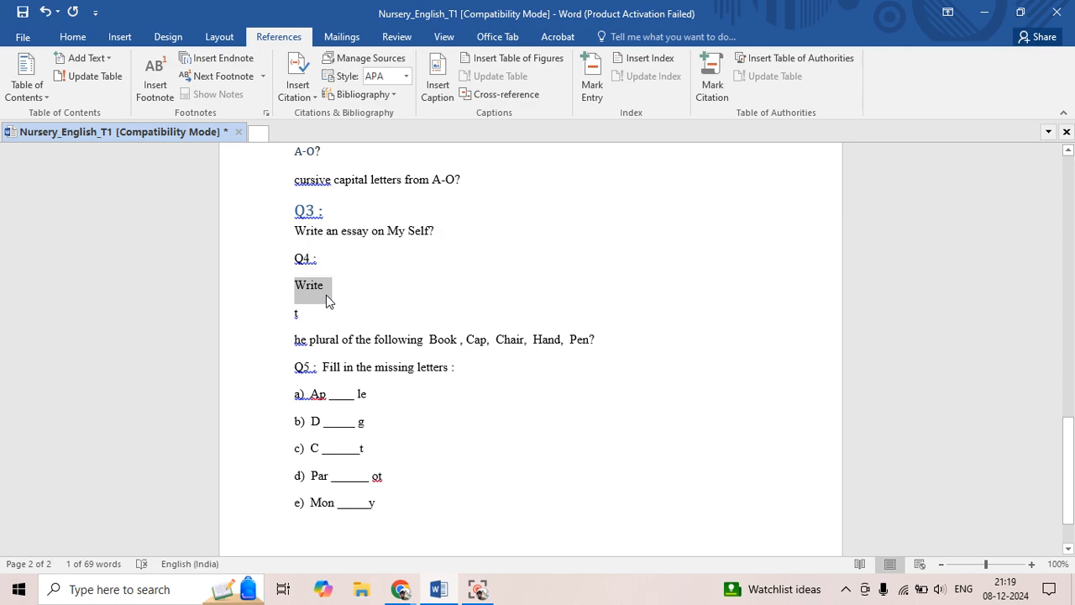
key("ctrl+alt+2")
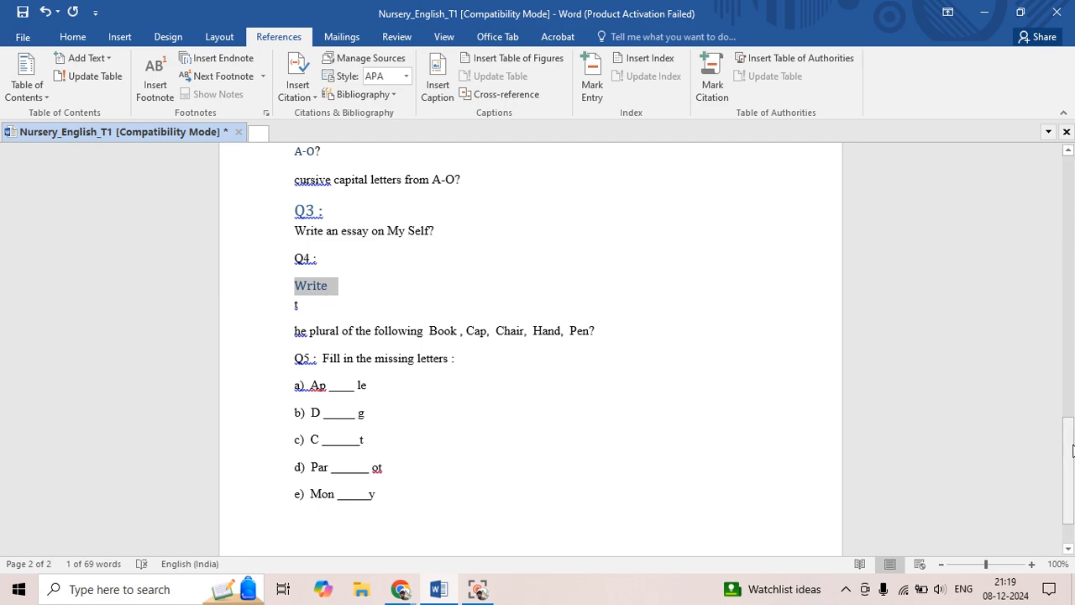
Update the entire table of contents on the first page to include the "Write" subheading
left_click_drag(1070, 424, 1069, 153)
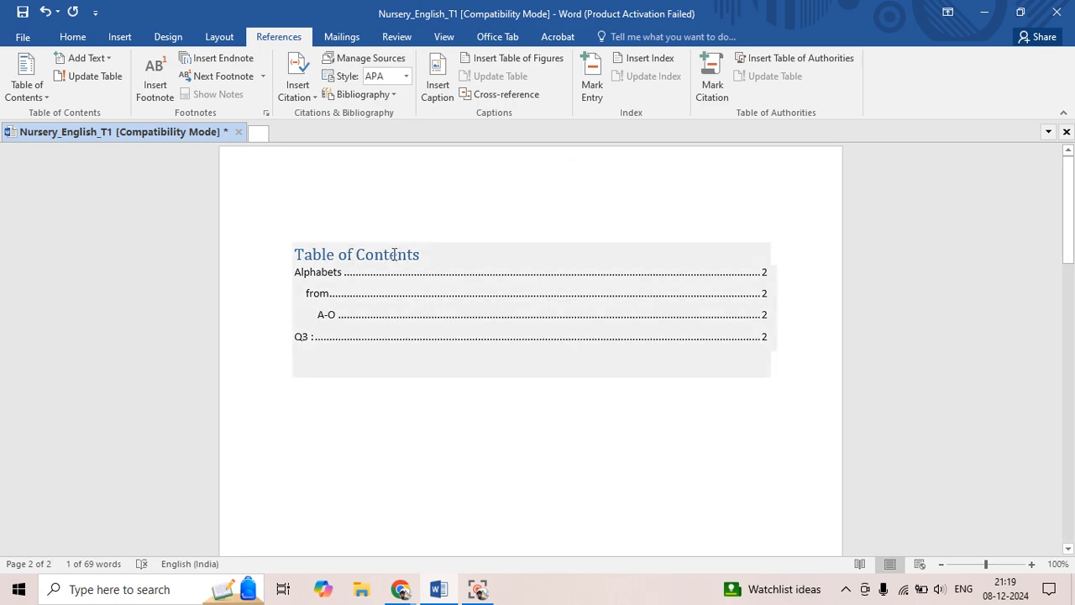
left_click(370, 232)
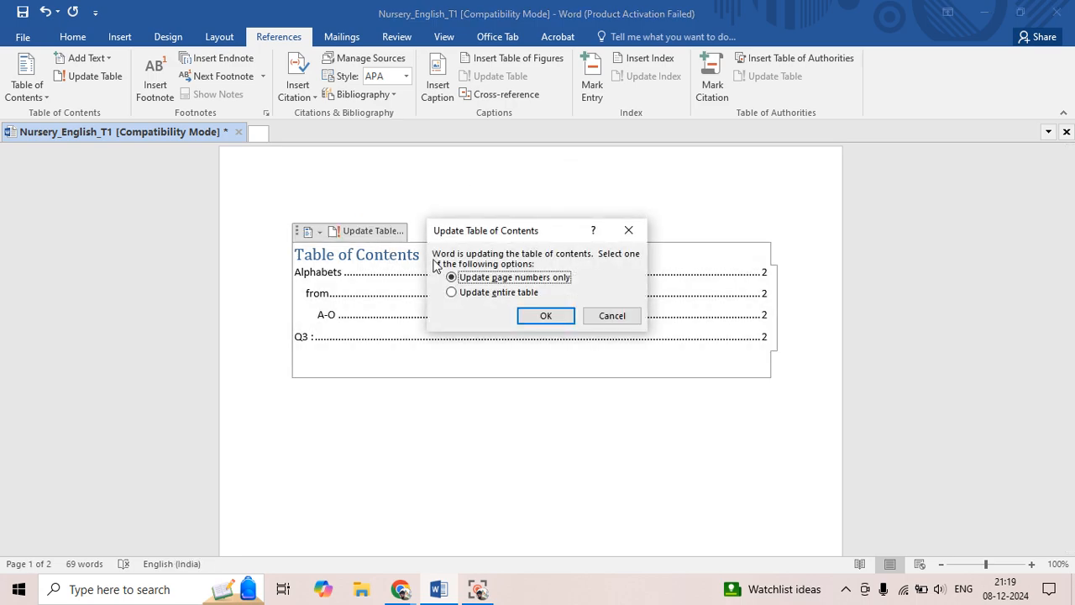
left_click(453, 293)
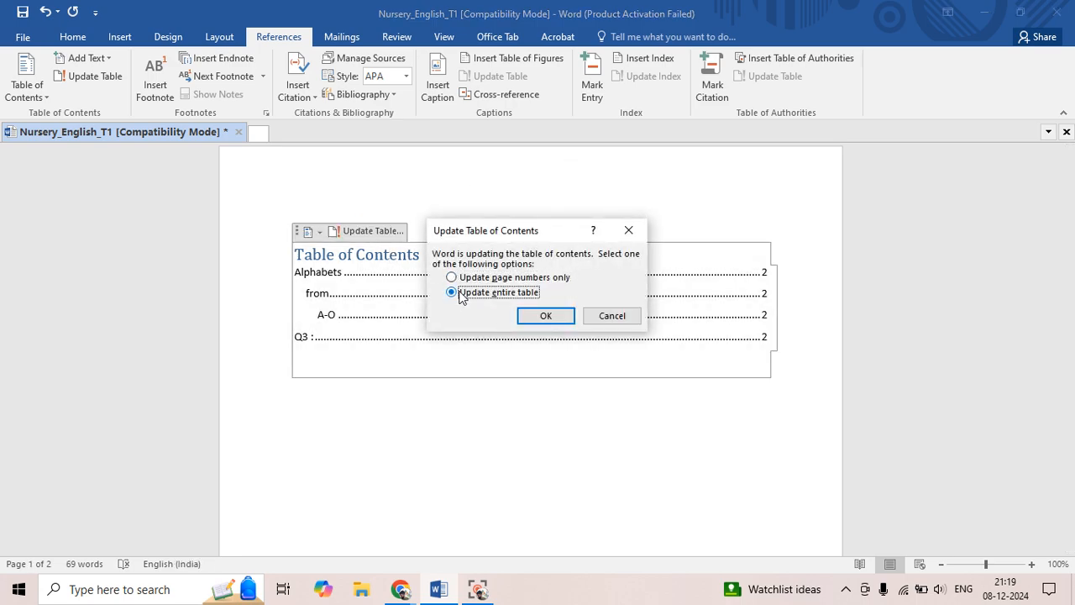
left_click(550, 314)
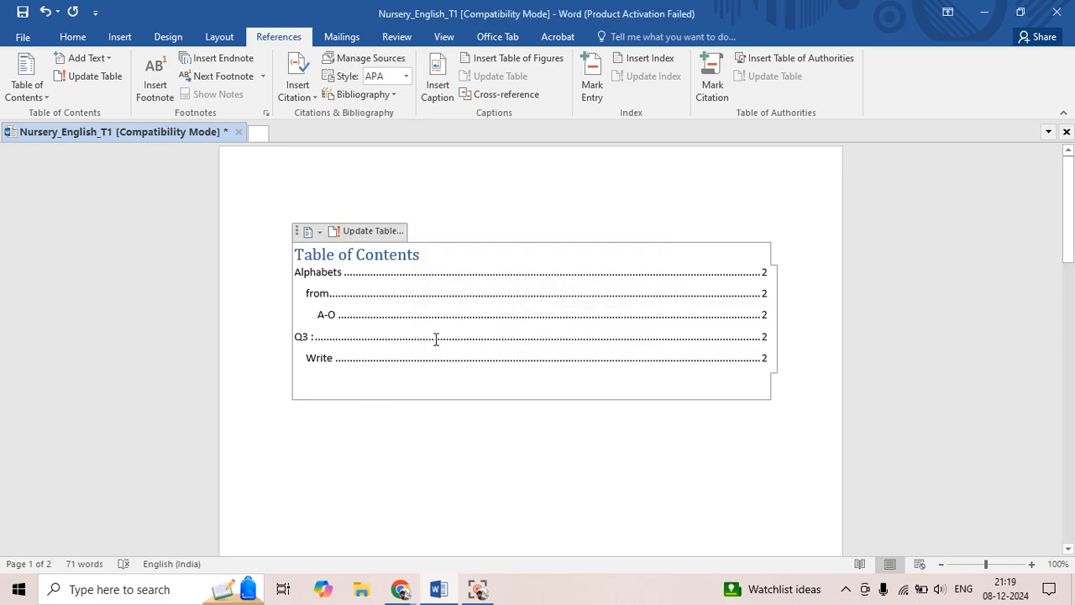
Break the remaining Q4 text before "plural" onto a new line and apply the Heading 3 style to the word "plural"
left_click_drag(1072, 214, 1072, 497)
left_click(310, 261)
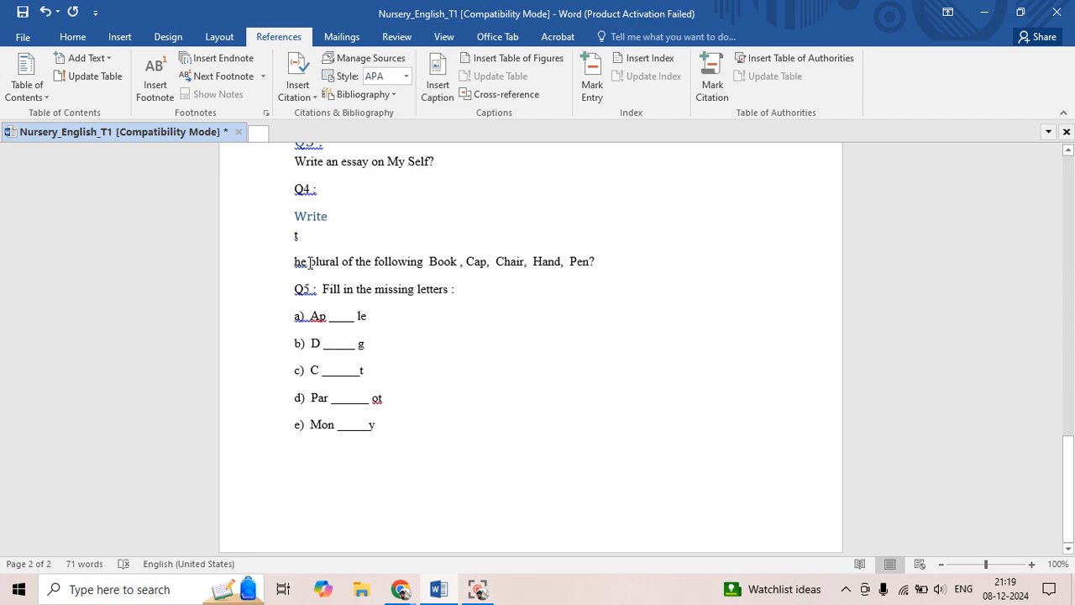
key("Return")
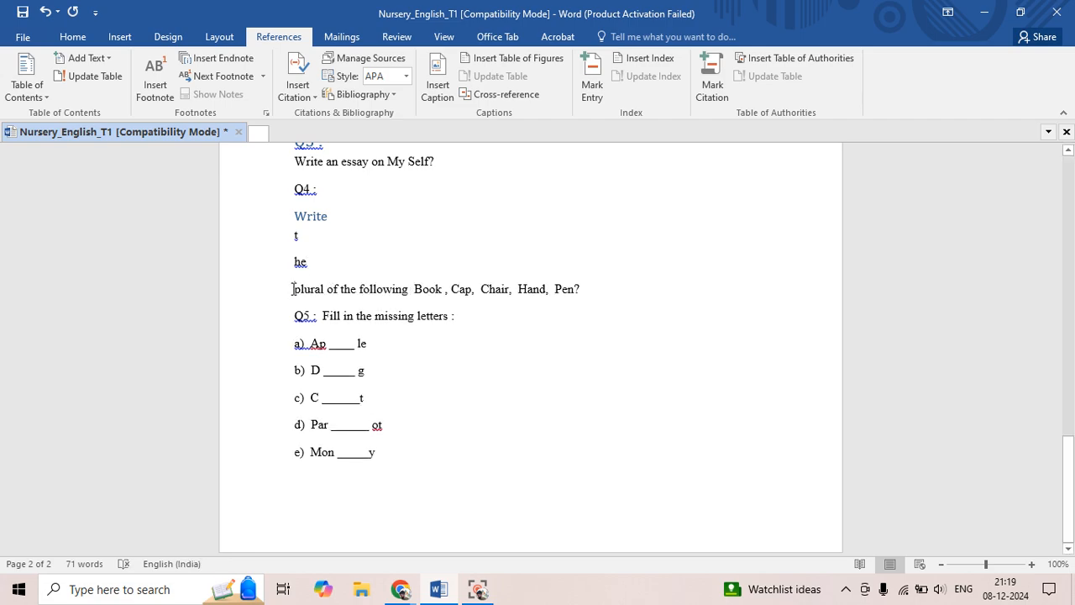
left_click_drag(309, 289, 328, 294)
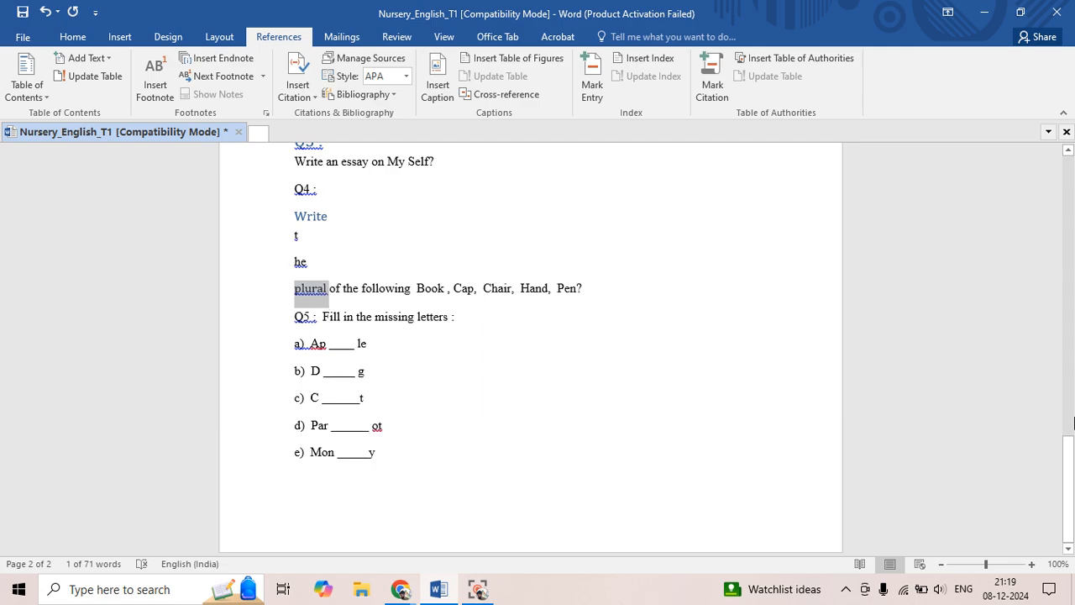
Update the entire table of contents on the first page to include the "plural" entry
left_click(1072, 475)
left_click_drag(1071, 475, 915, 140)
left_click(390, 249)
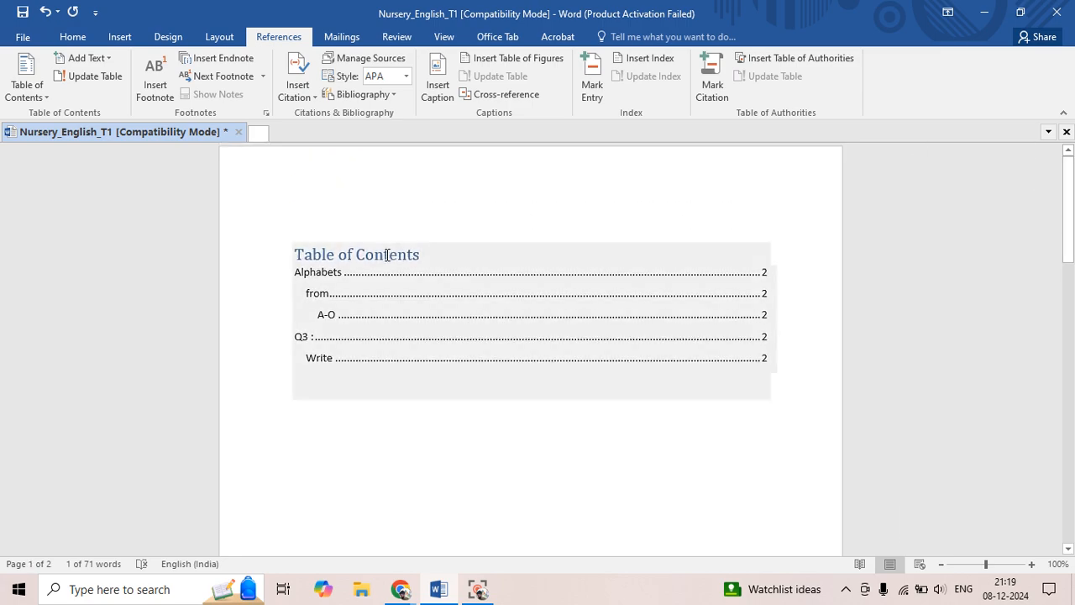
left_click(387, 255)
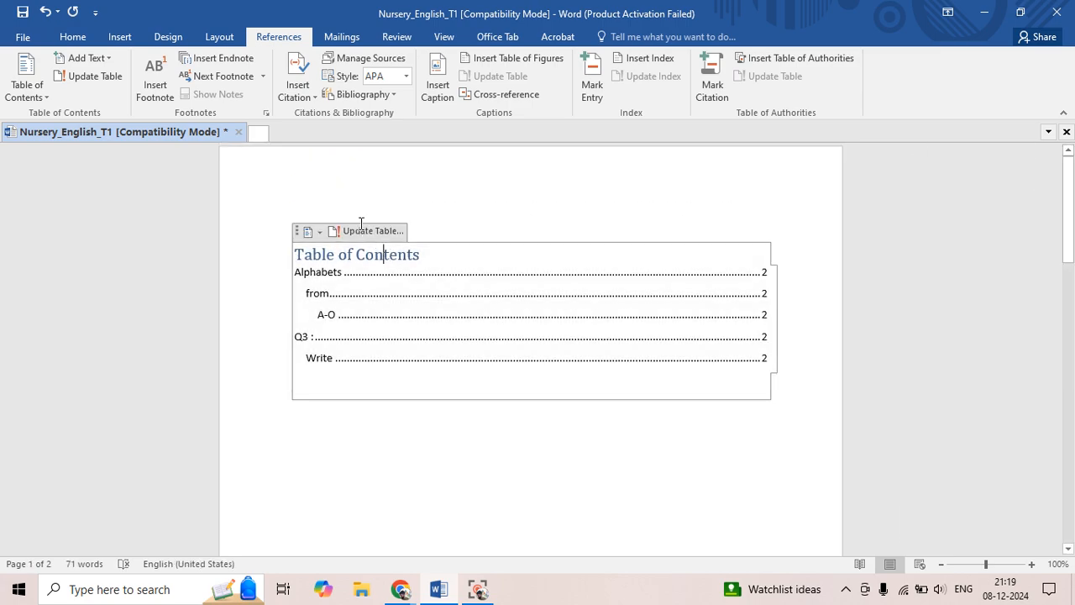
left_click(359, 232)
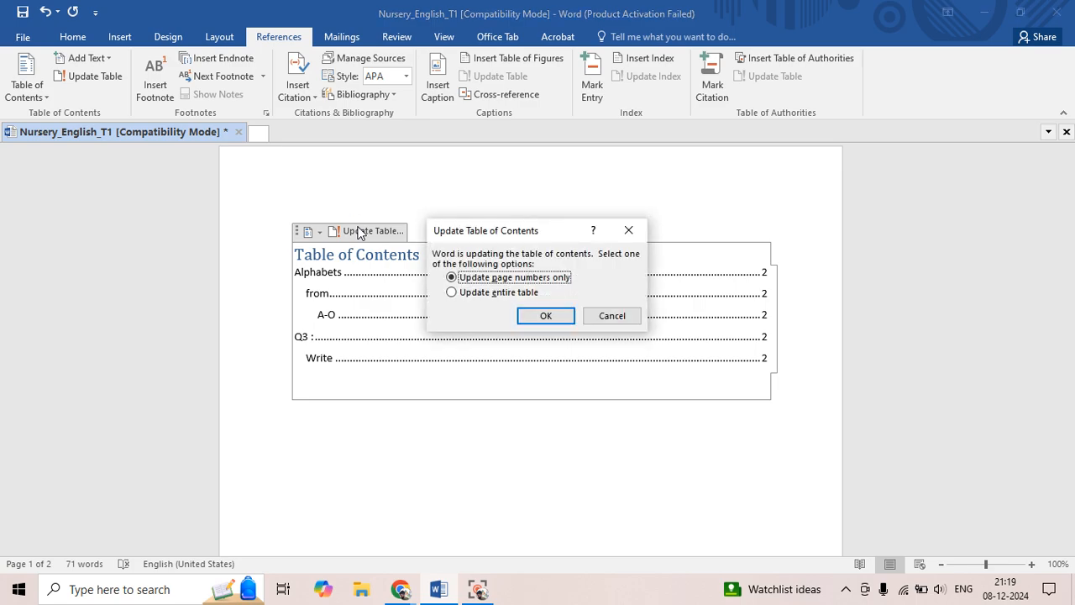
left_click(460, 294)
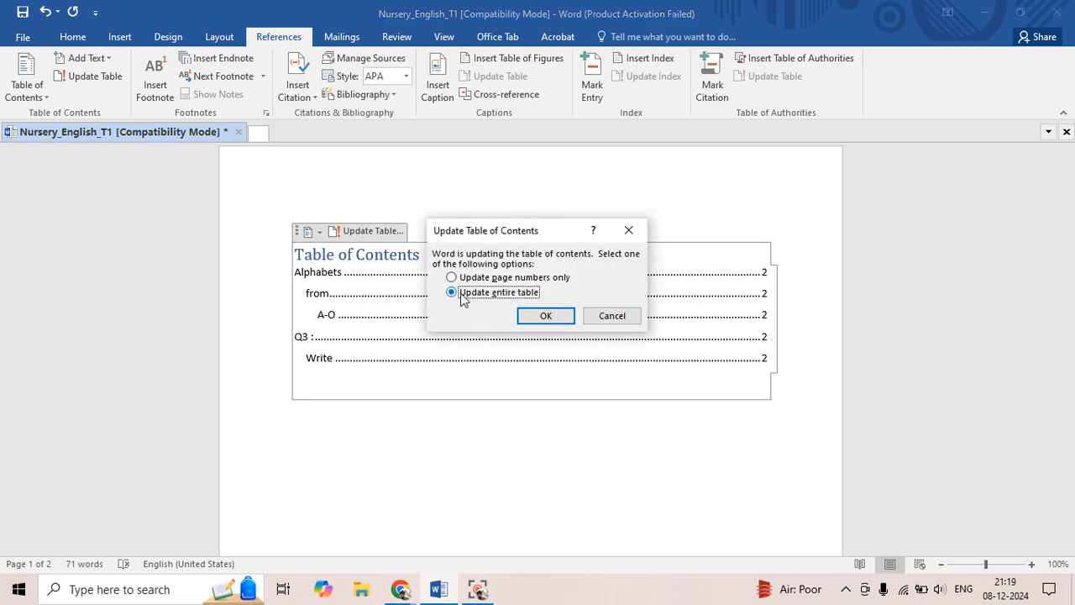
left_click(545, 317)
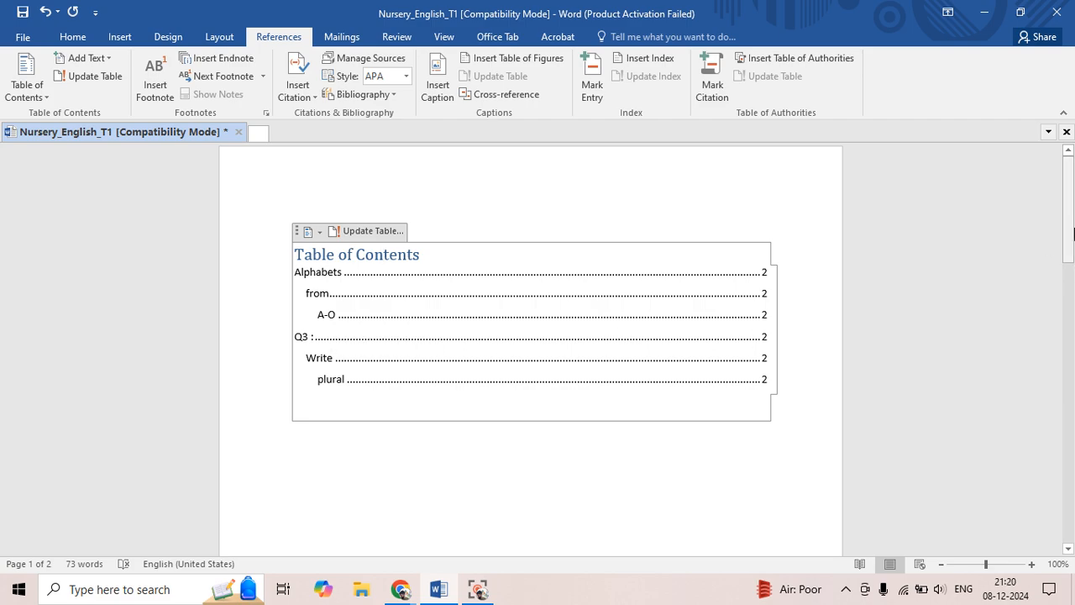
Split "Fill" in the Q5 question onto its own line and apply the Heading 1 style to it
left_click_drag(1068, 243, 1069, 534)
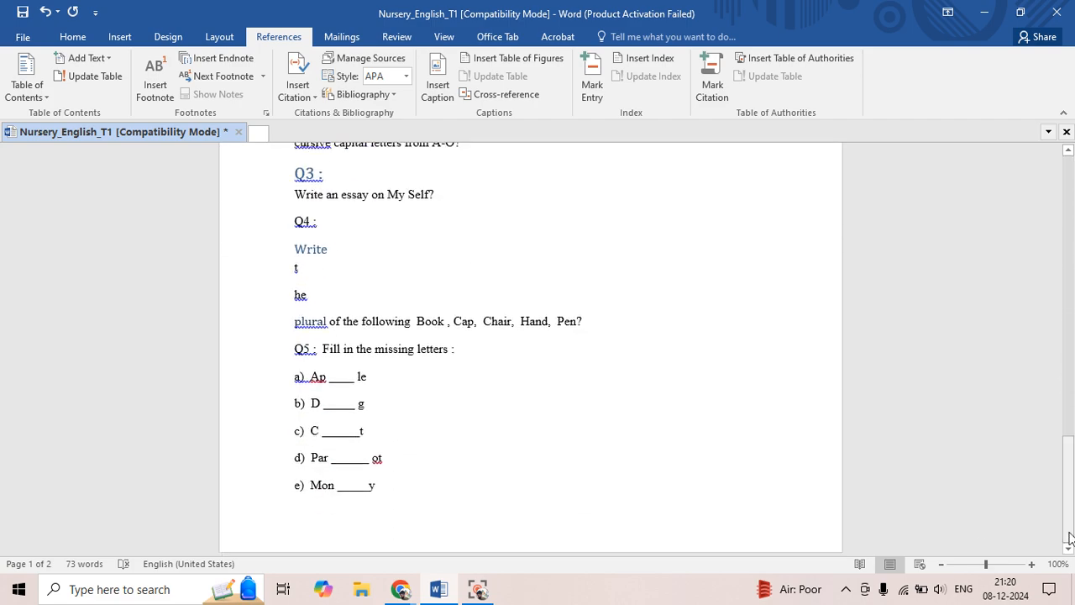
left_click(295, 347)
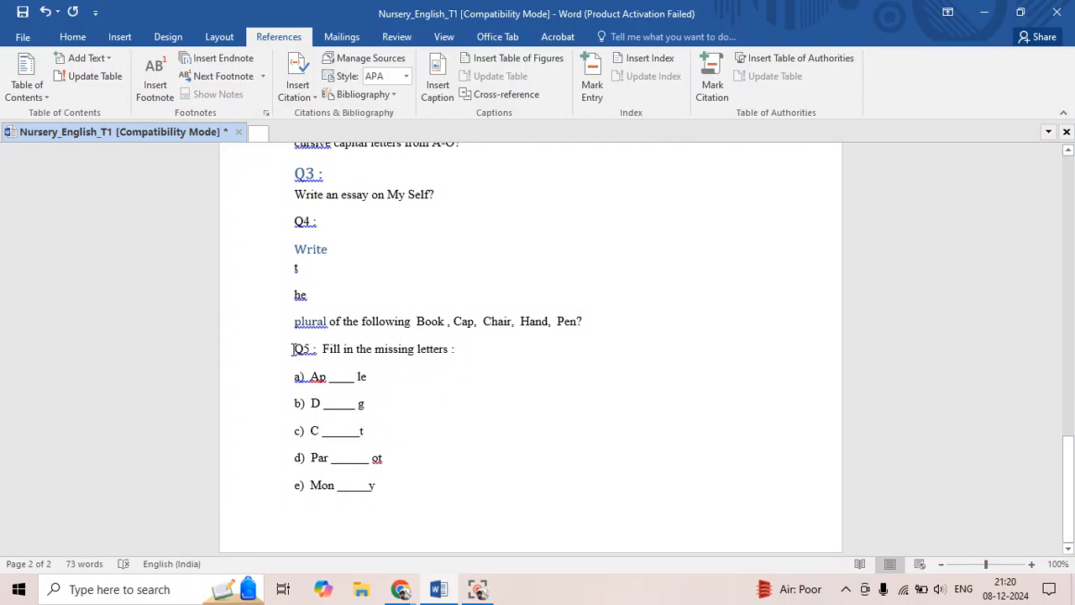
left_click(323, 347)
key("Return")
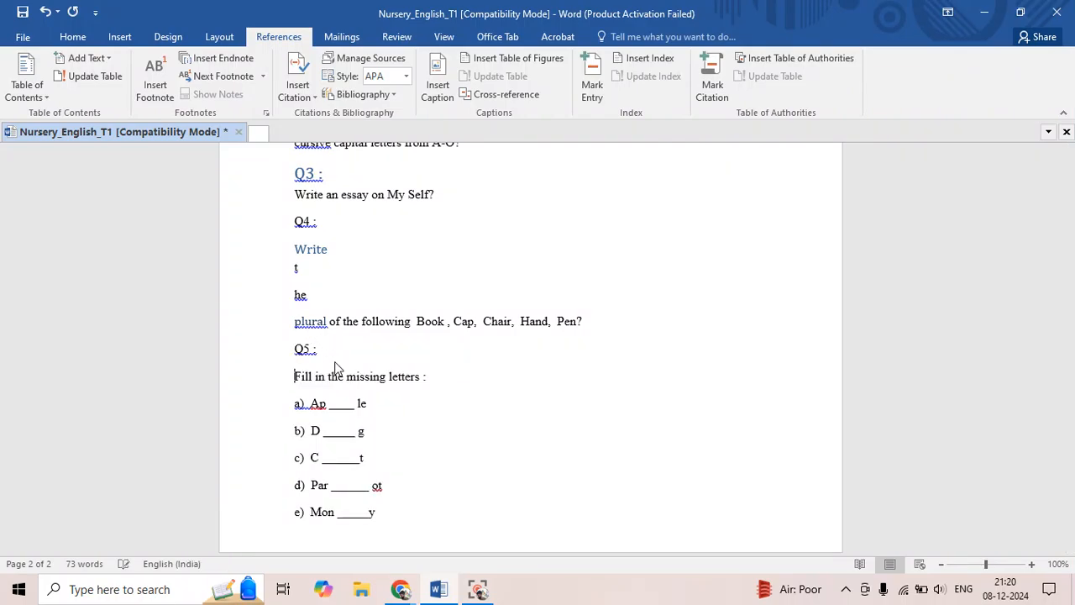
left_click(315, 375)
key("Return")
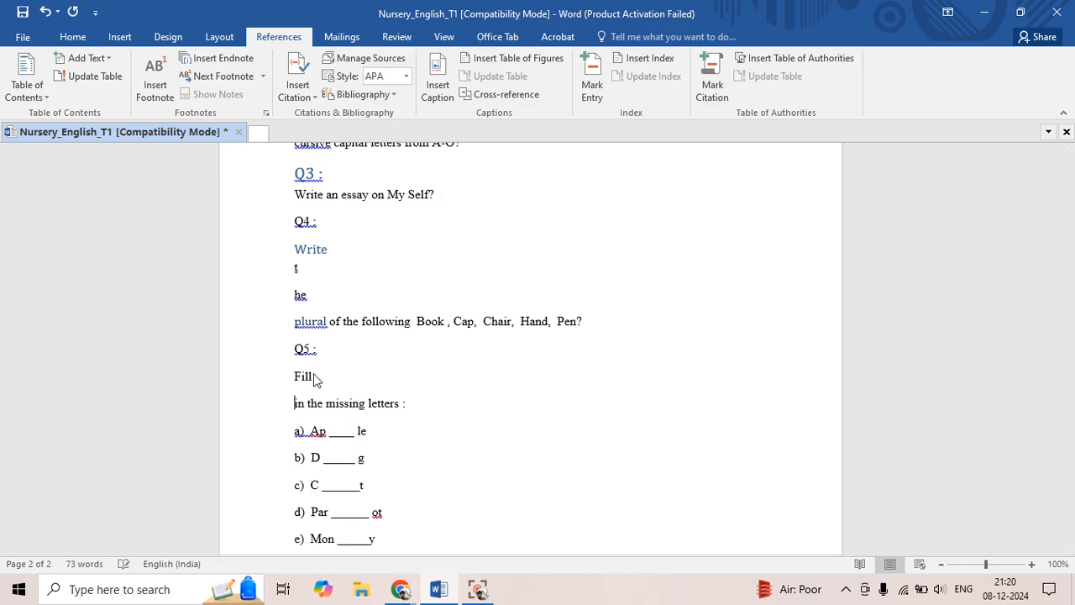
double_click(302, 378)
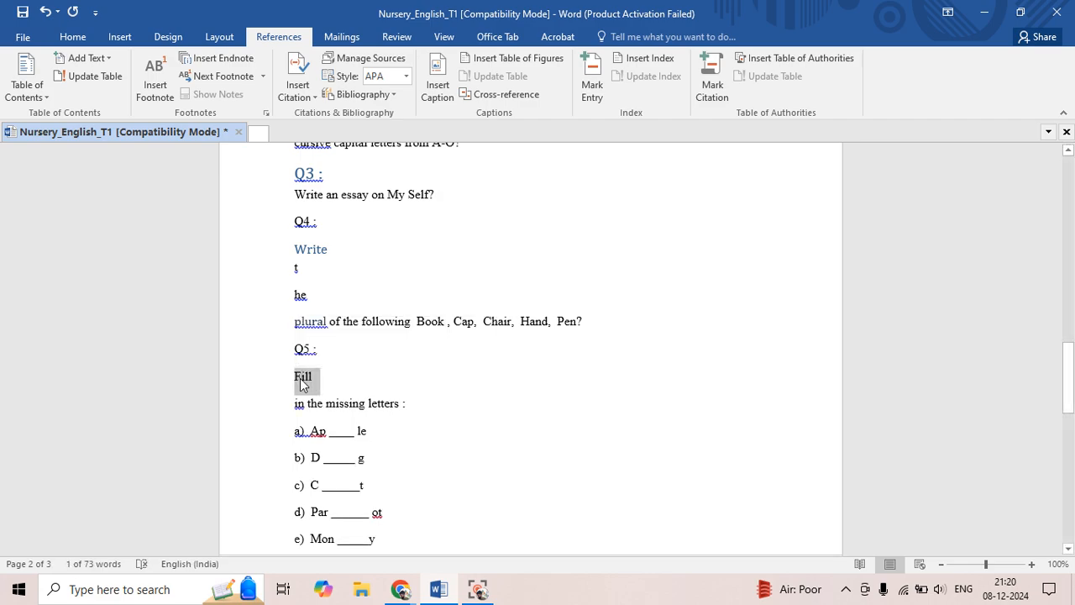
key("ctrl+alt+1")
left_click(437, 389)
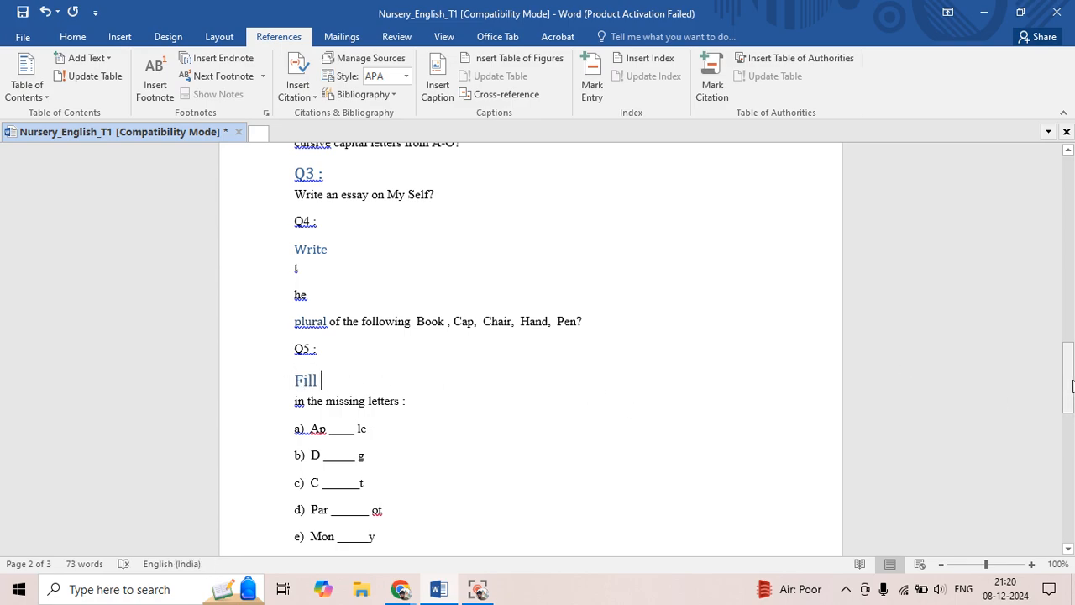
Update the entire table of contents on the first page to include the "Fill" heading
left_click_drag(1072, 385, 1072, 189)
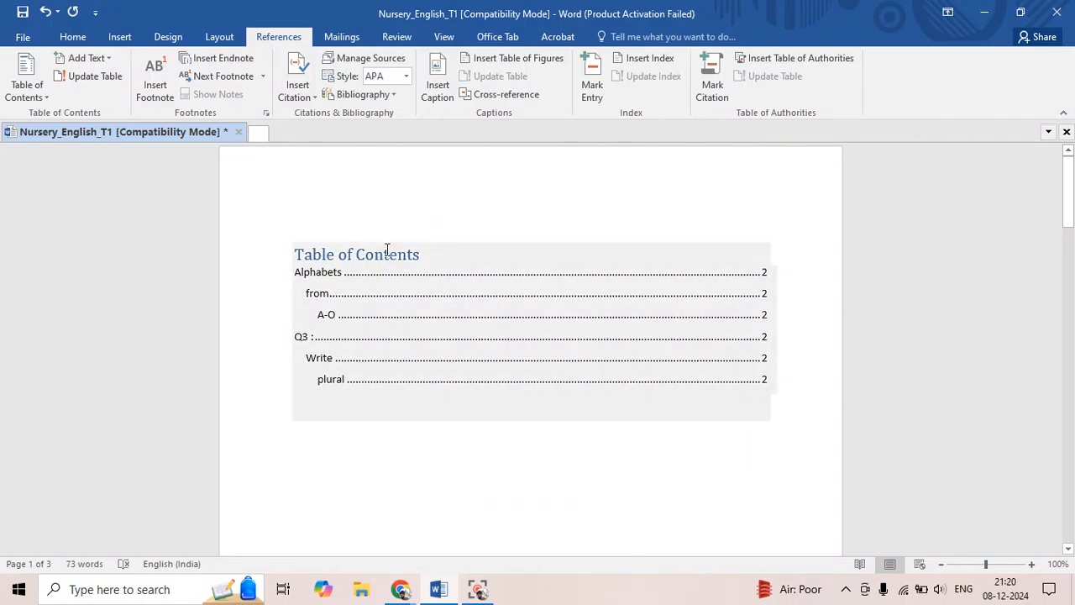
left_click(385, 255)
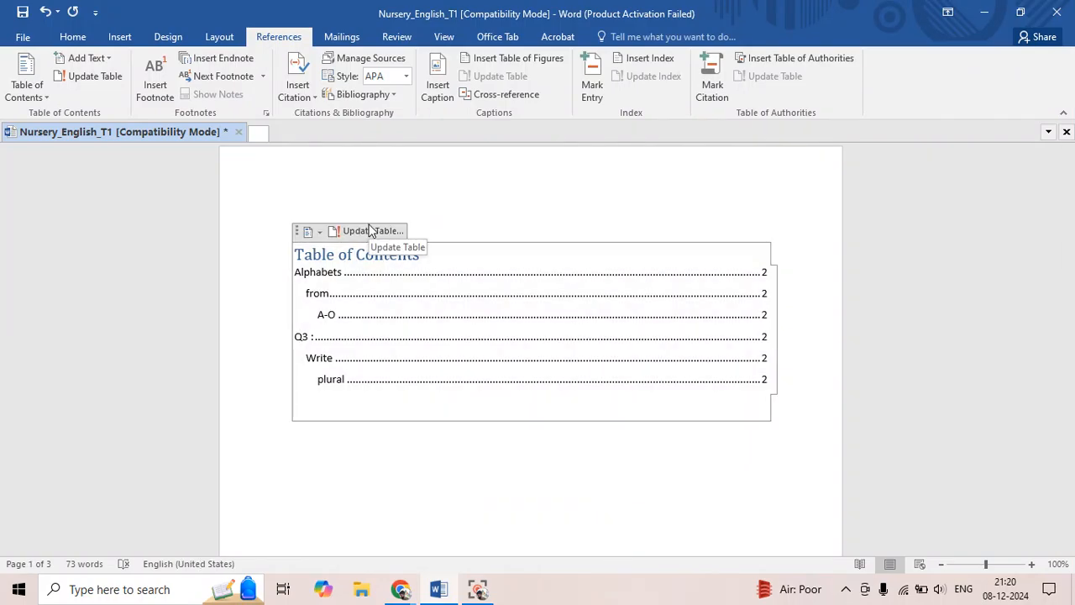
left_click(368, 231)
left_click(501, 294)
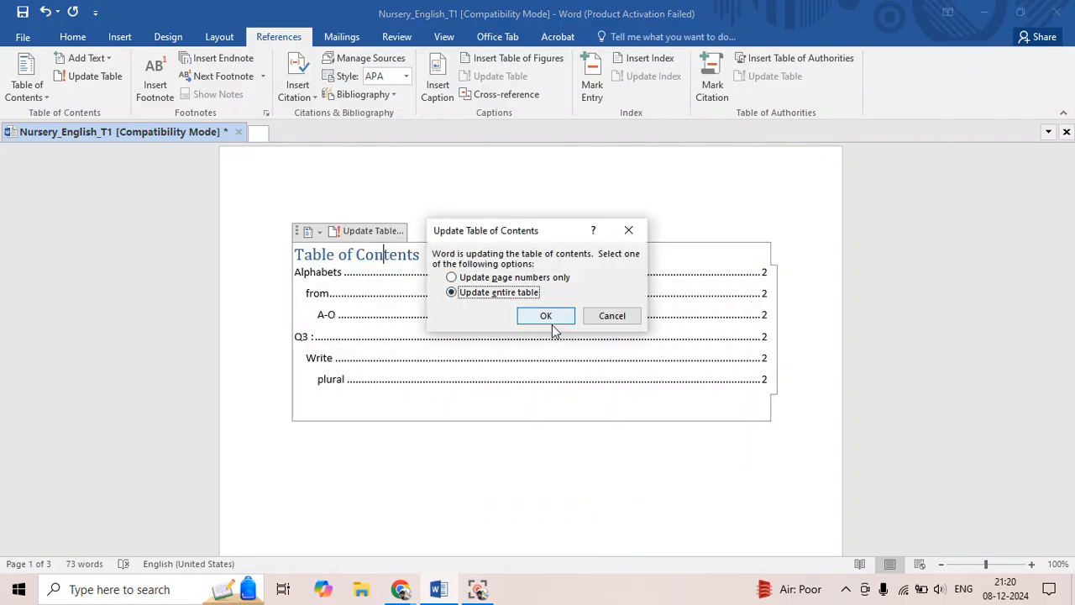
left_click(548, 316)
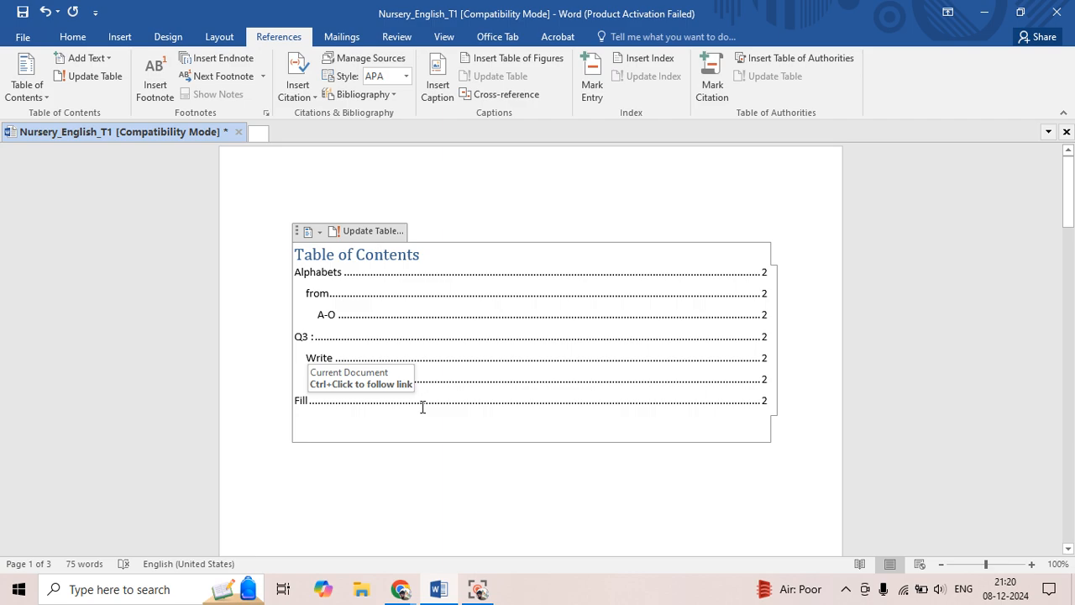
left_click_drag(295, 272, 325, 273)
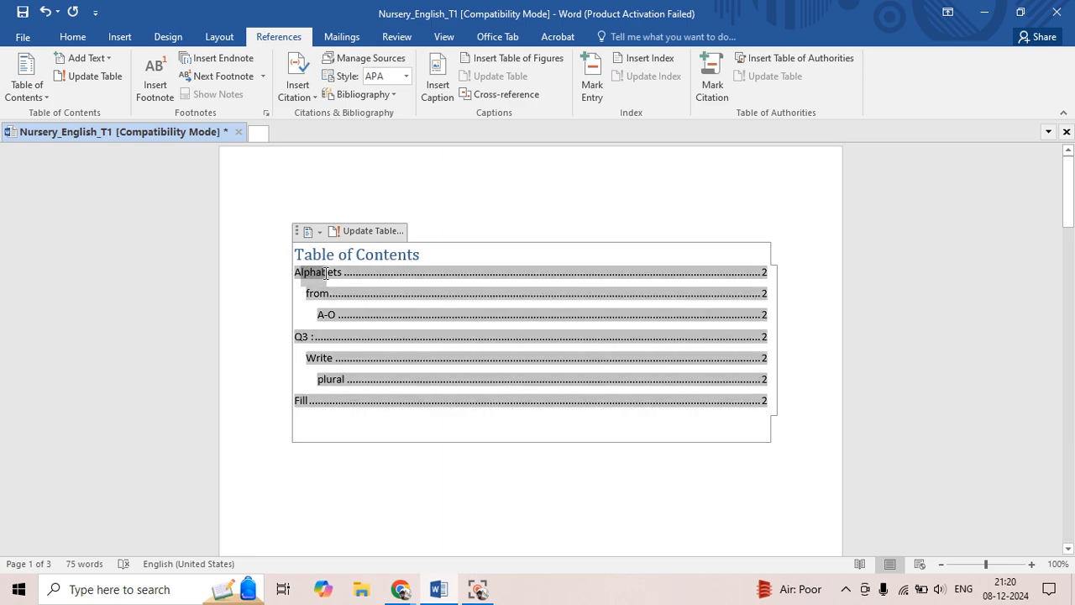
left_click(322, 292)
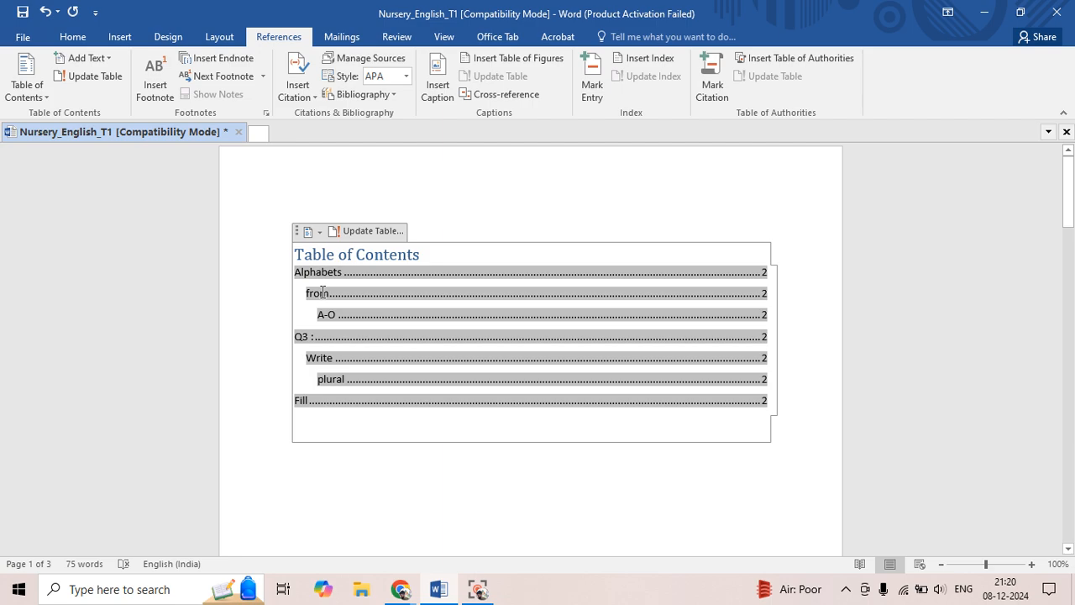